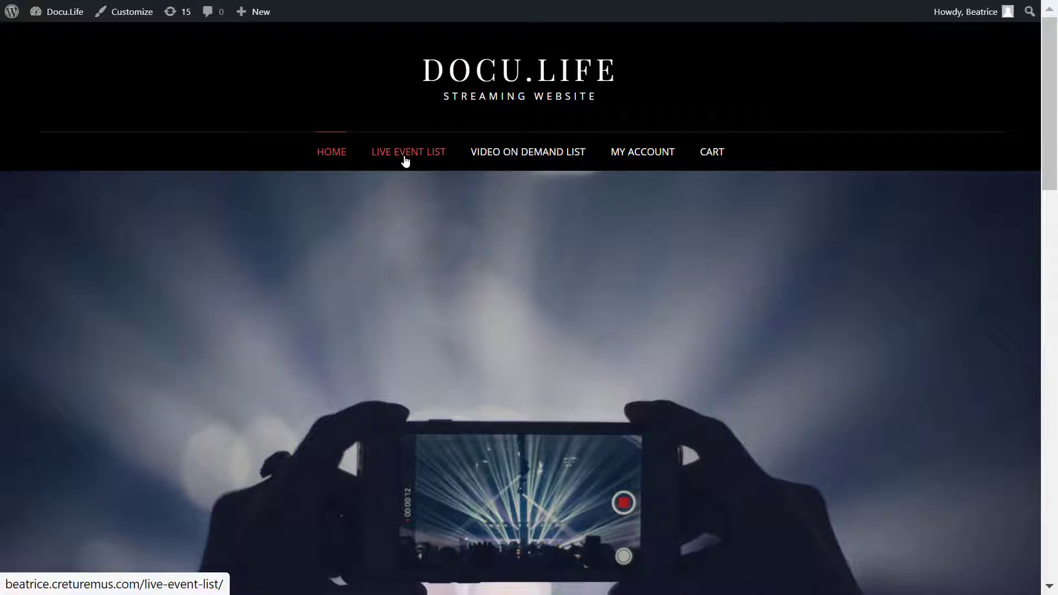
- Go from the admin dashboard via Installed Plugins to the WpStream Credentials page
left_click(9, 14)
mouse_move(61, 438)
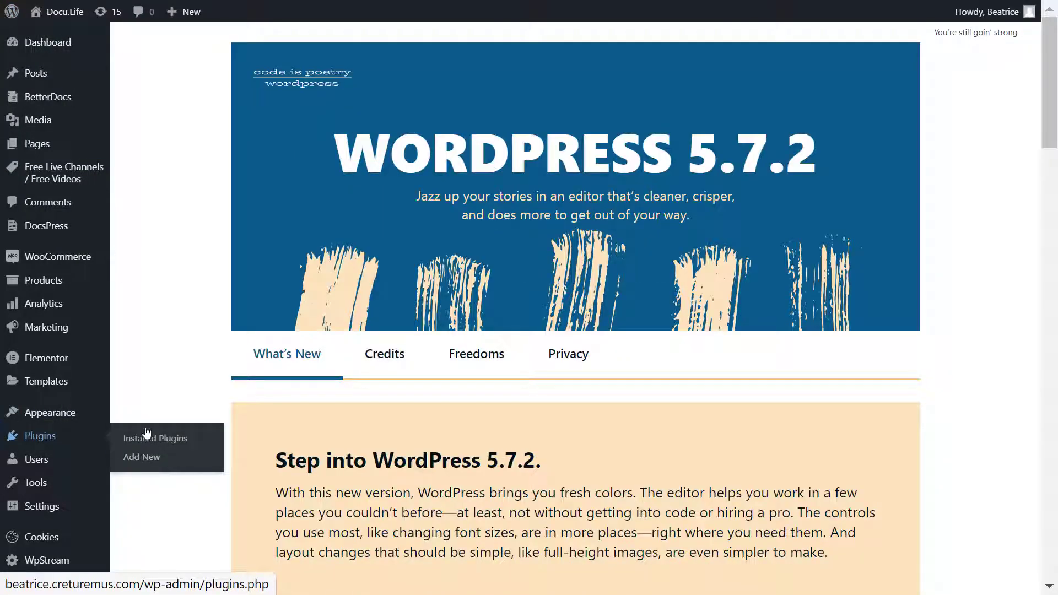
left_click(176, 440)
scroll(953, 491, "down", 5)
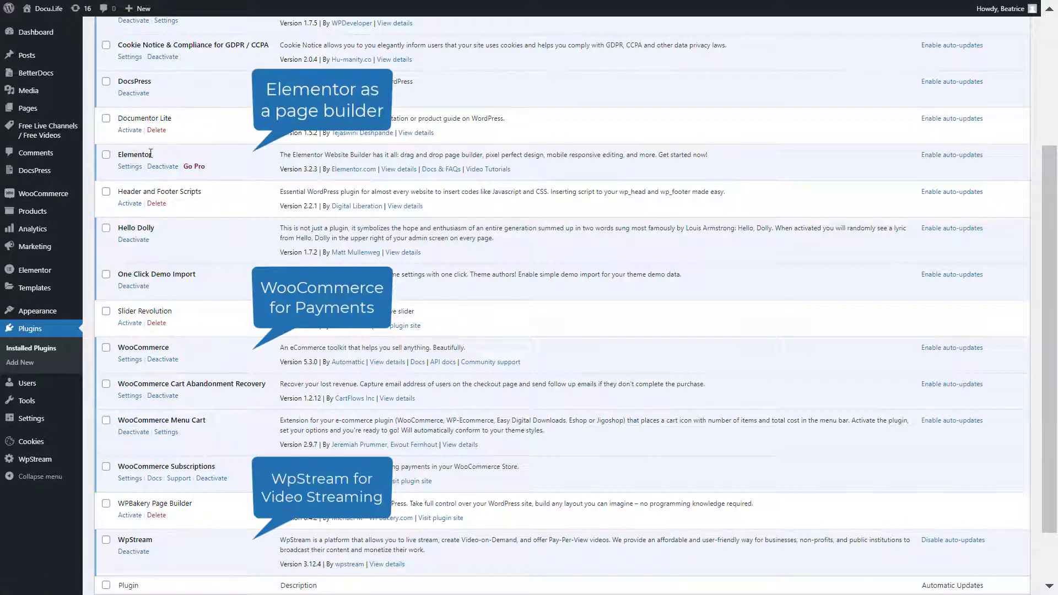
scroll(763, 259, "down", 5)
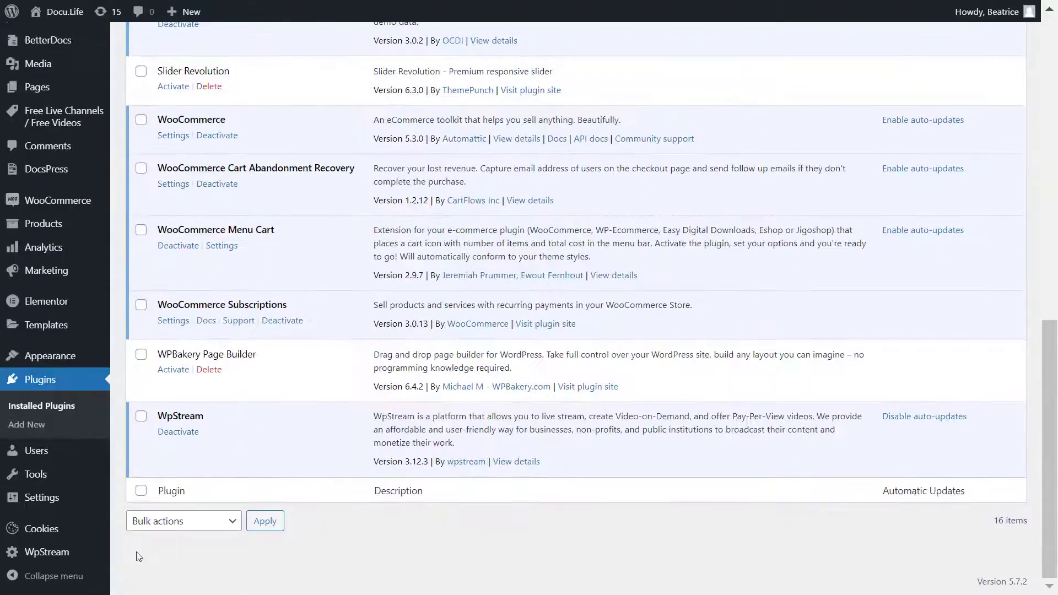
mouse_move(63, 567)
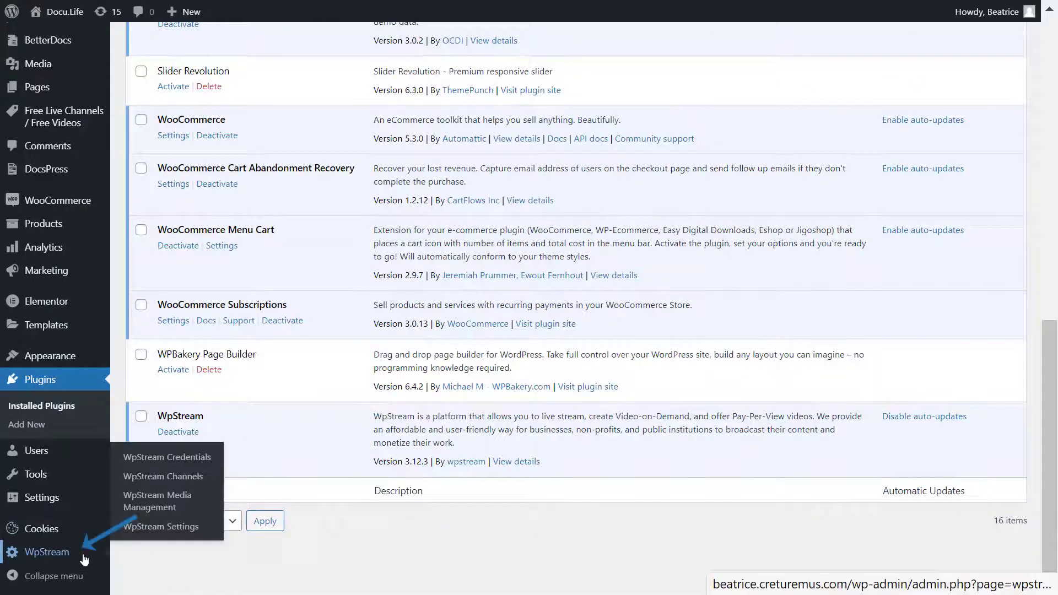
left_click(209, 459)
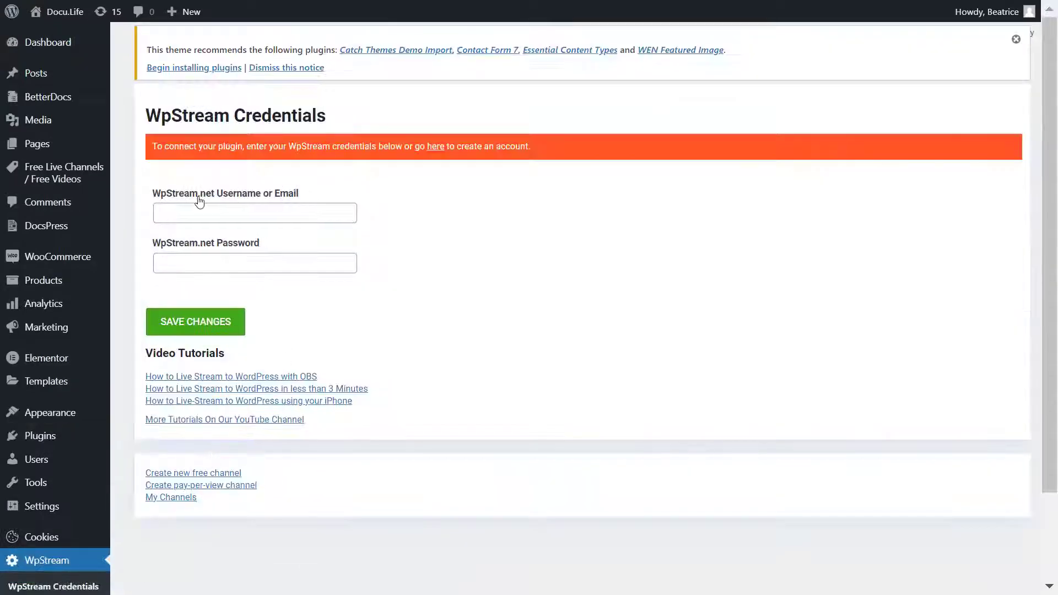
- Register a WpStream.net free trial with the user's first name and request the e-mail confirmation link
left_click(435, 146)
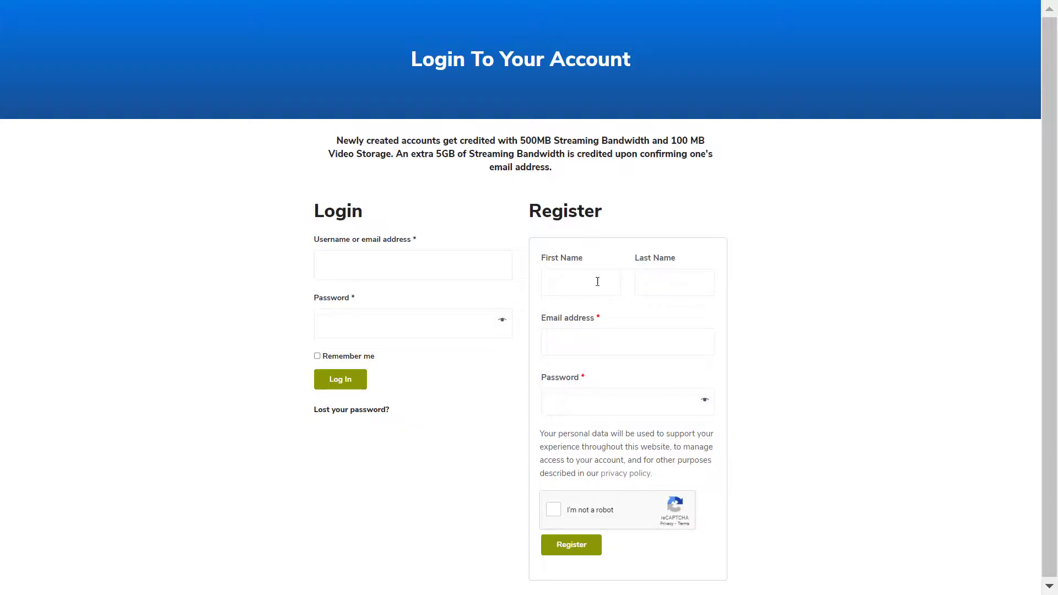
left_click(597, 282)
type("Andrea")
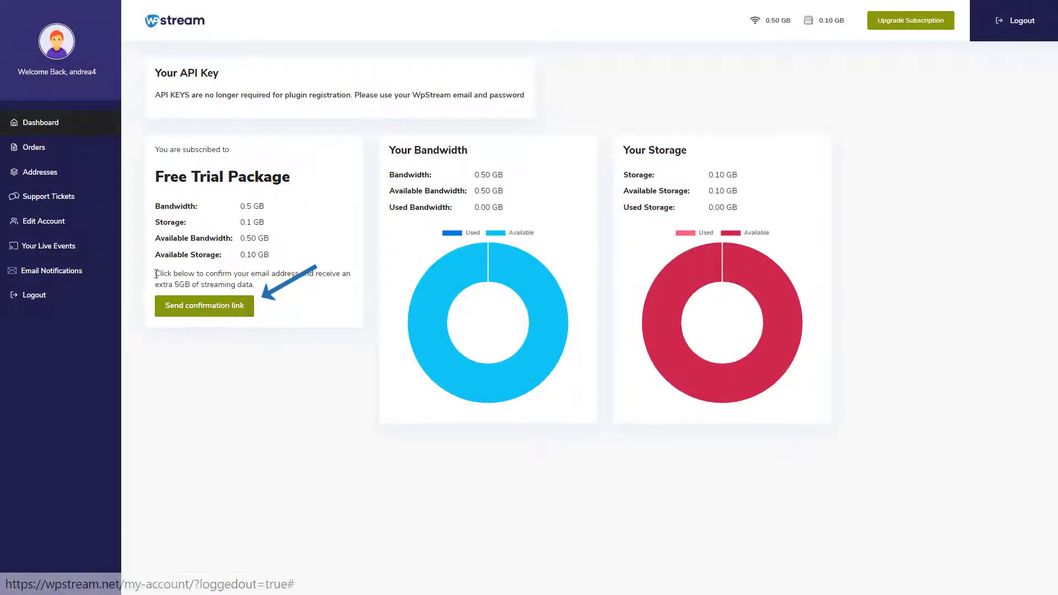
left_click_drag(155, 274, 255, 287)
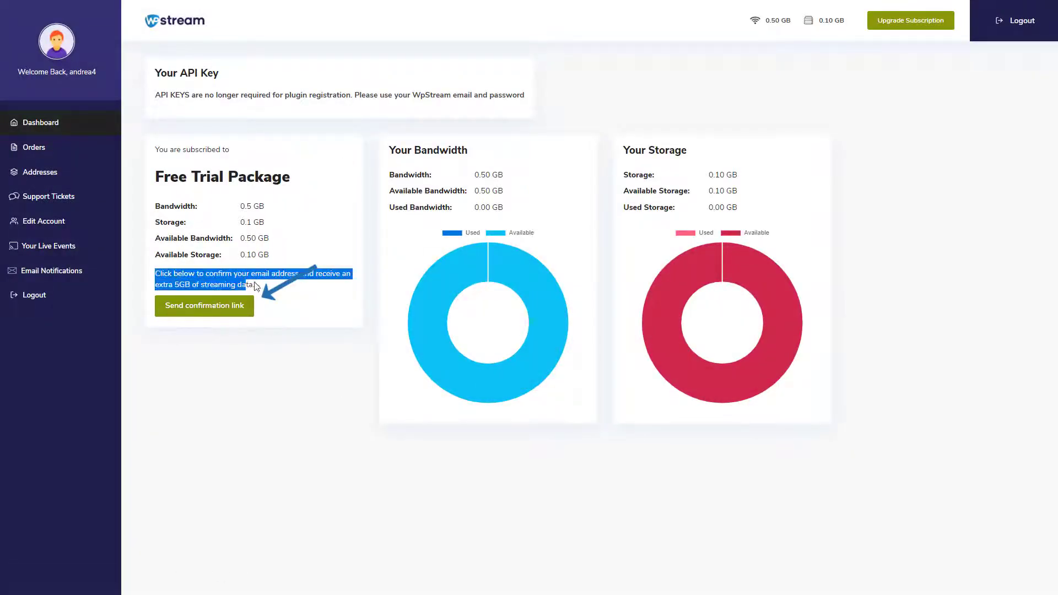
left_click(213, 312)
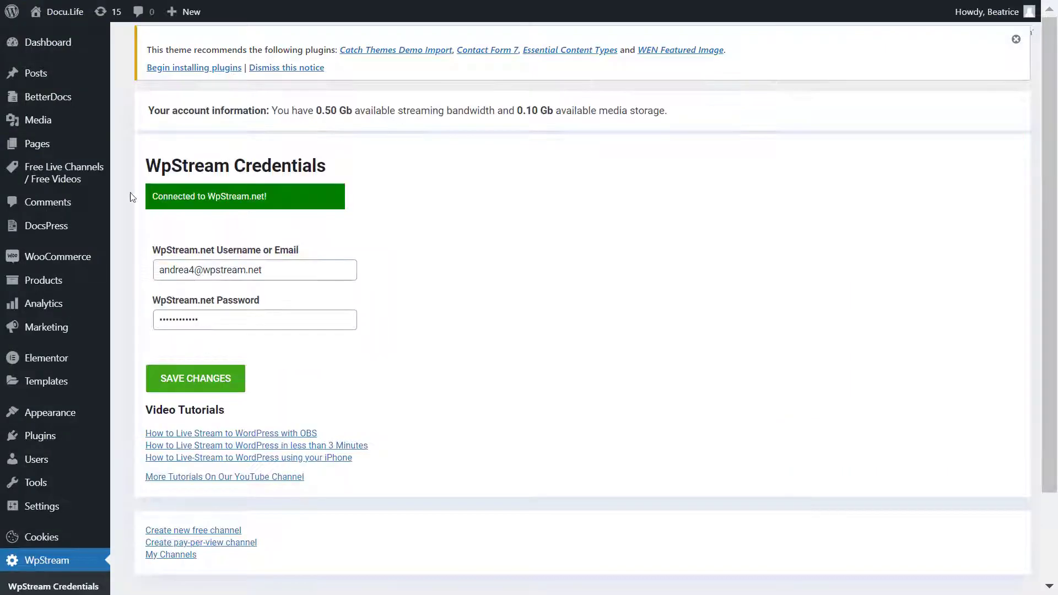
- Create a free channel titled 'Free Channel 1', publish it, and review the channel list
scroll(418, 296, "down", 2)
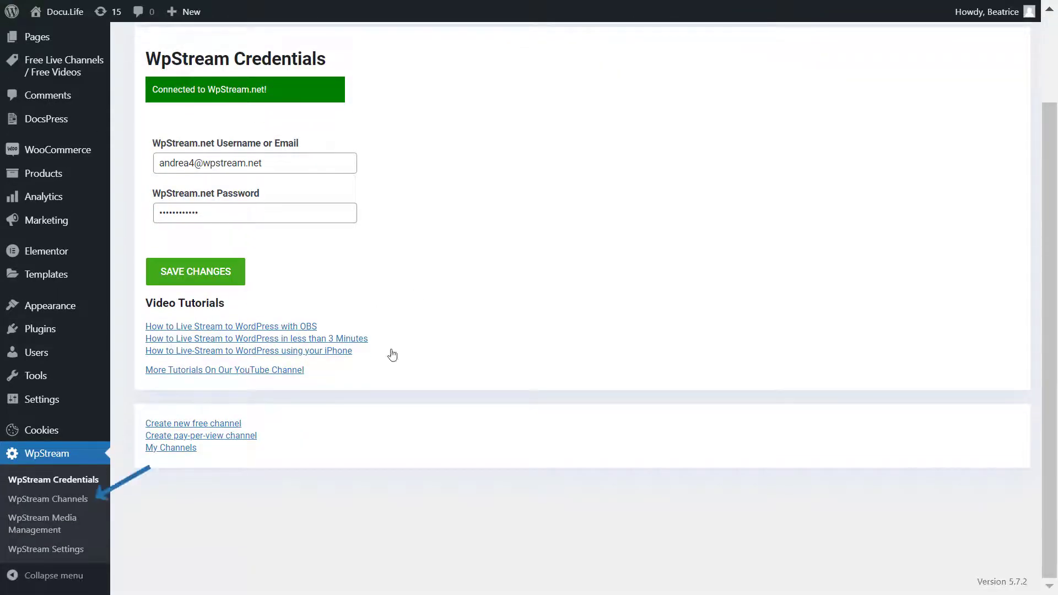
left_click(92, 504)
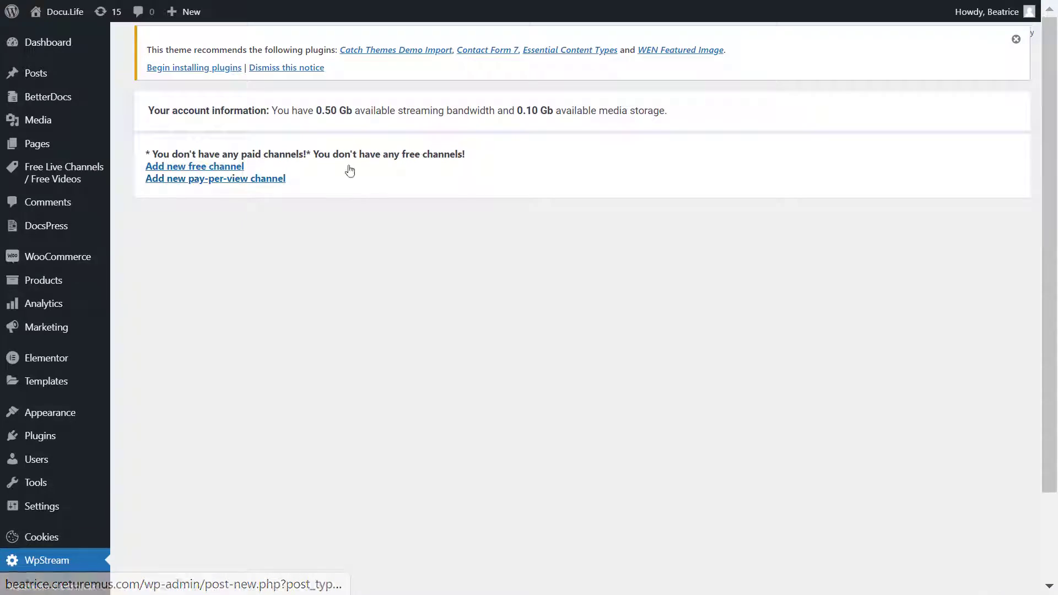
left_click(224, 168)
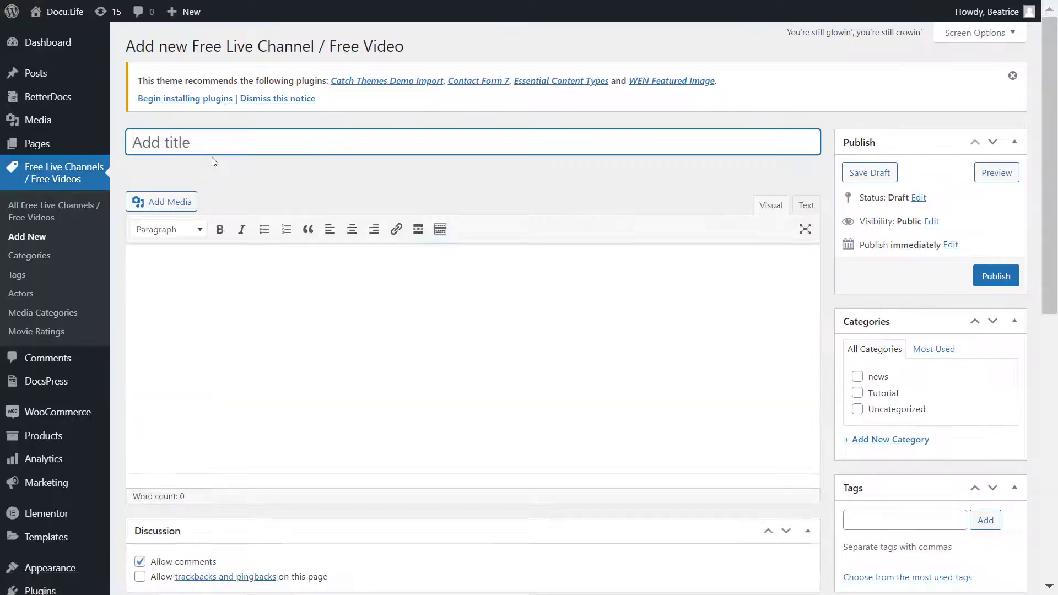
type("Free Channel 1")
left_click(243, 184)
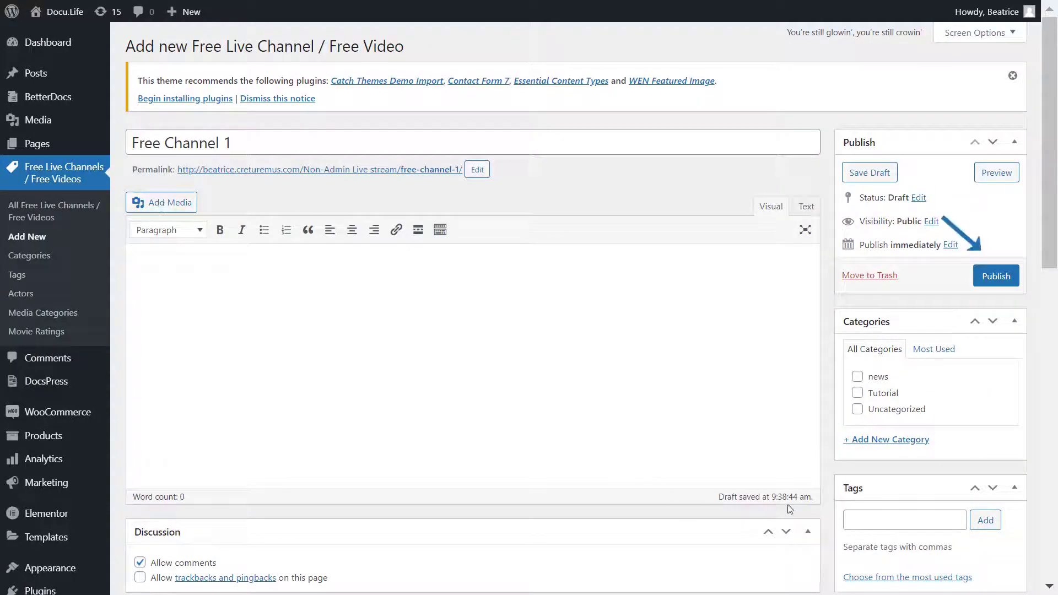
left_click(997, 278)
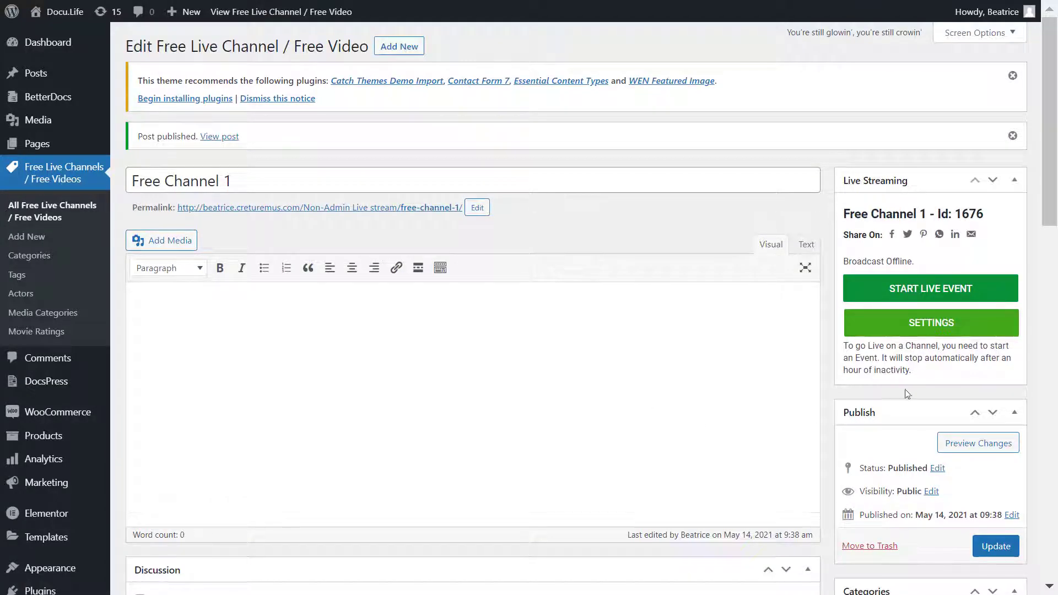
scroll(156, 409, "down", 1)
scroll(248, 380, "up", 1)
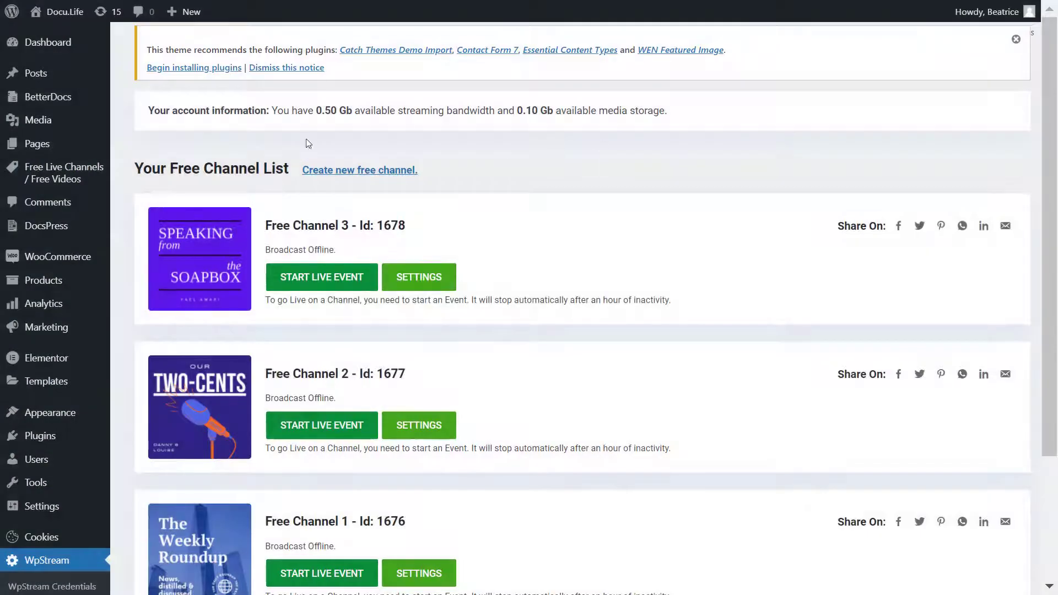
scroll(619, 234, "down", 2)
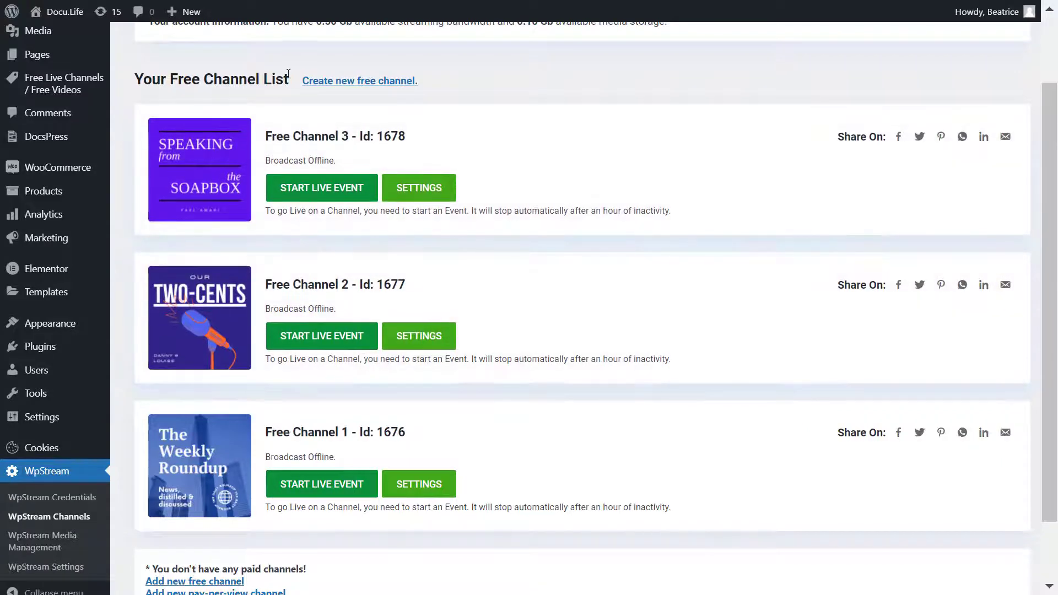
scroll(486, 424, "down", 2)
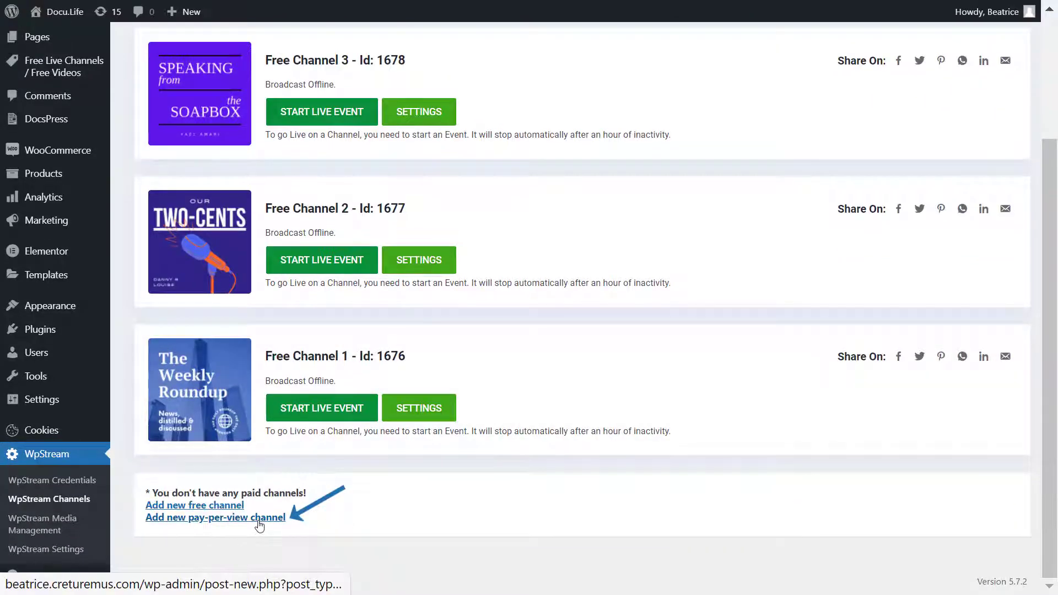
- Create 'PPV channel 1' as a Live Channel product with a regular price and publish it
left_click(259, 525)
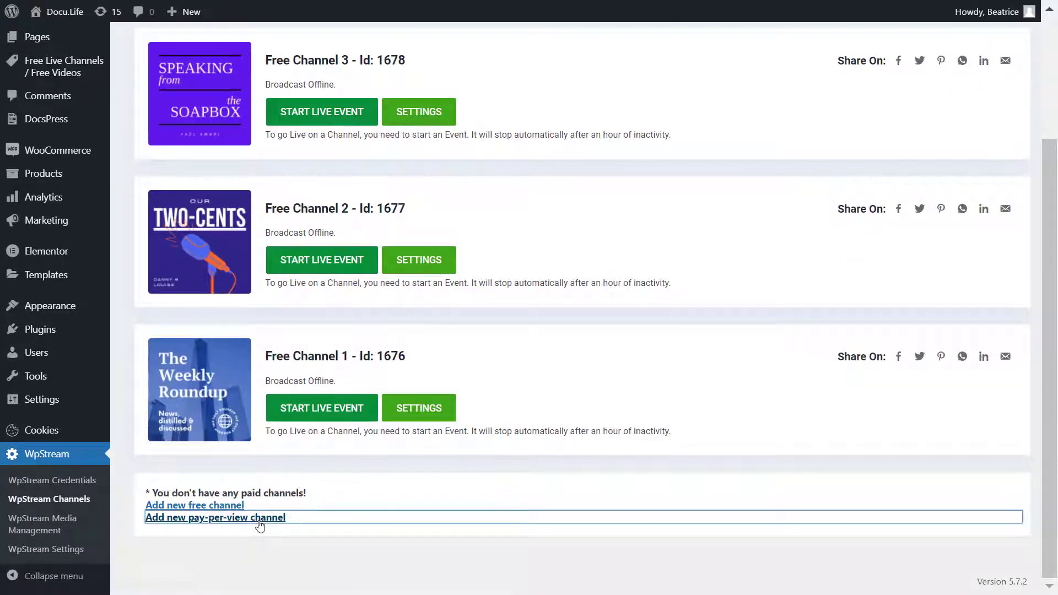
type("PPV ")
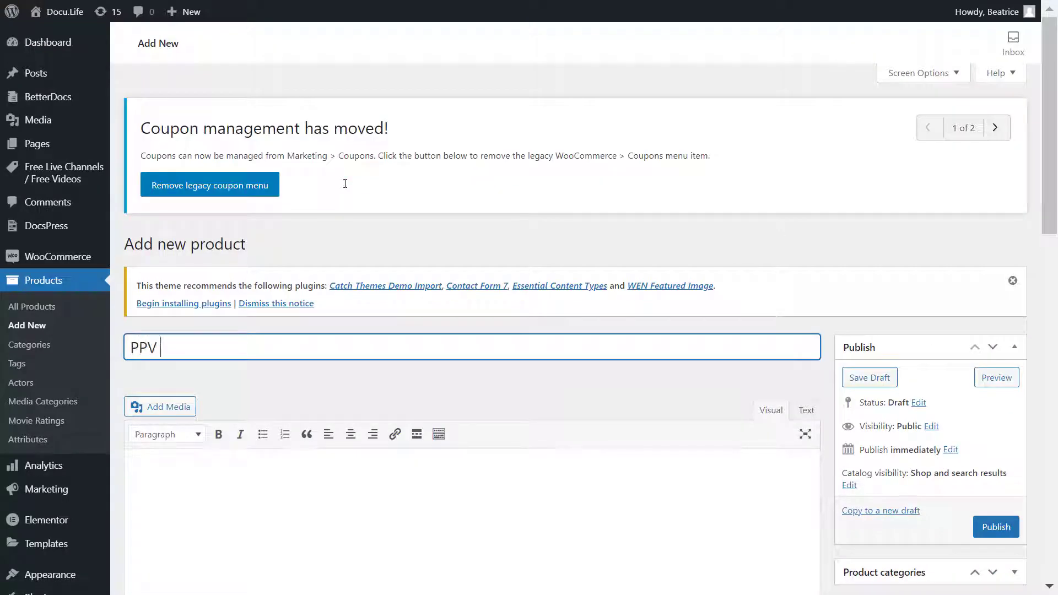
type("channel 1")
scroll(416, 368, "down", 6)
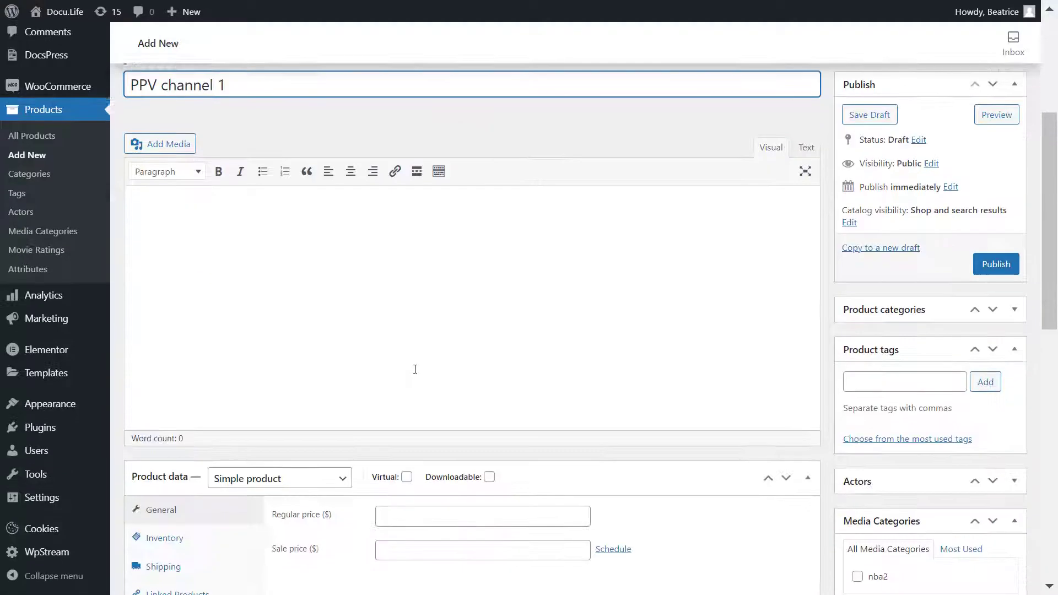
left_click(279, 384)
left_click(297, 329)
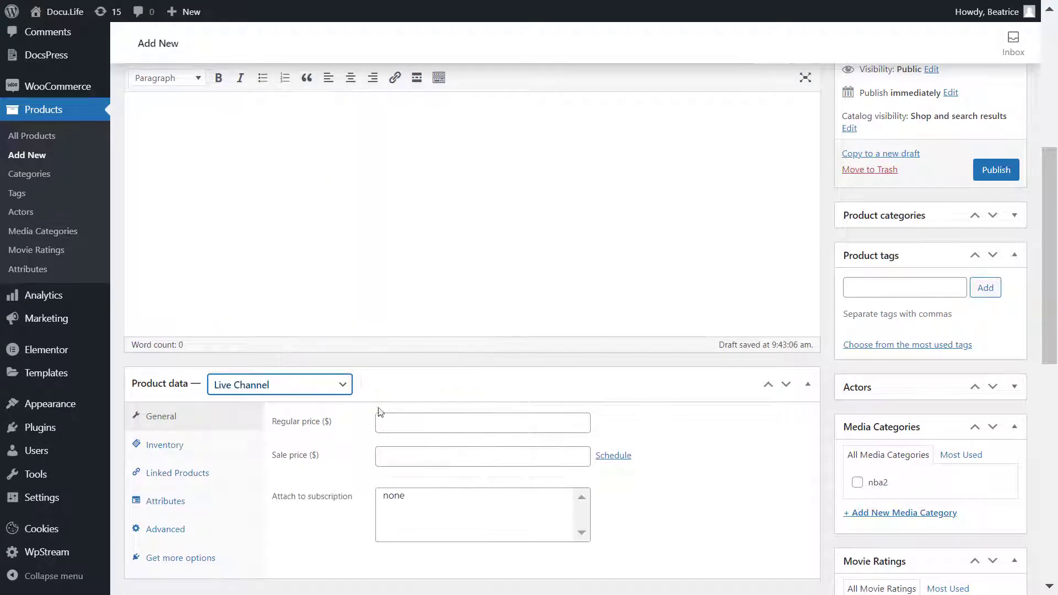
left_click(428, 429)
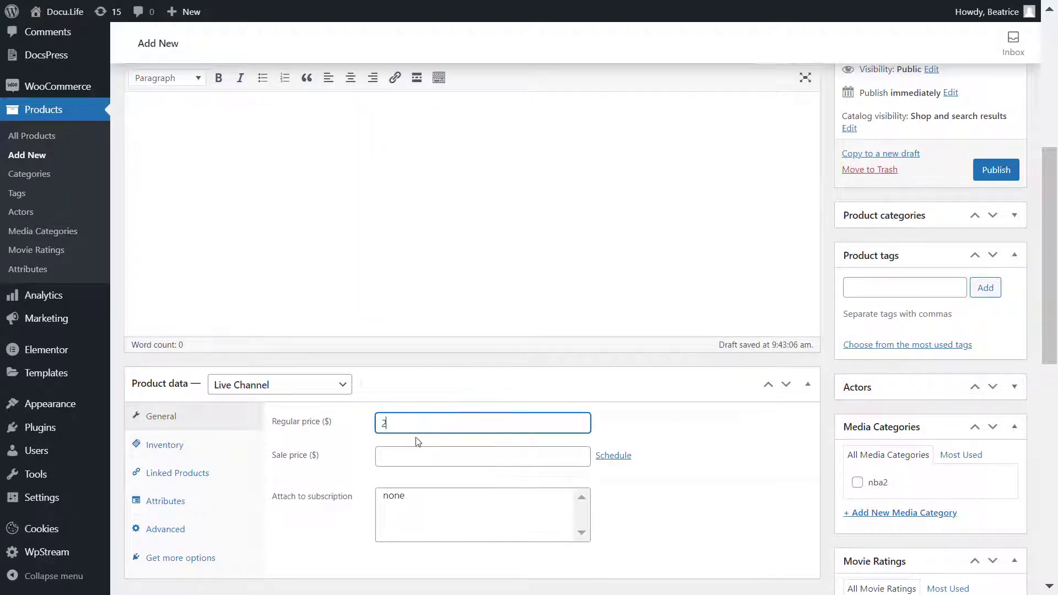
scroll(970, 330, "up", 4)
left_click(996, 386)
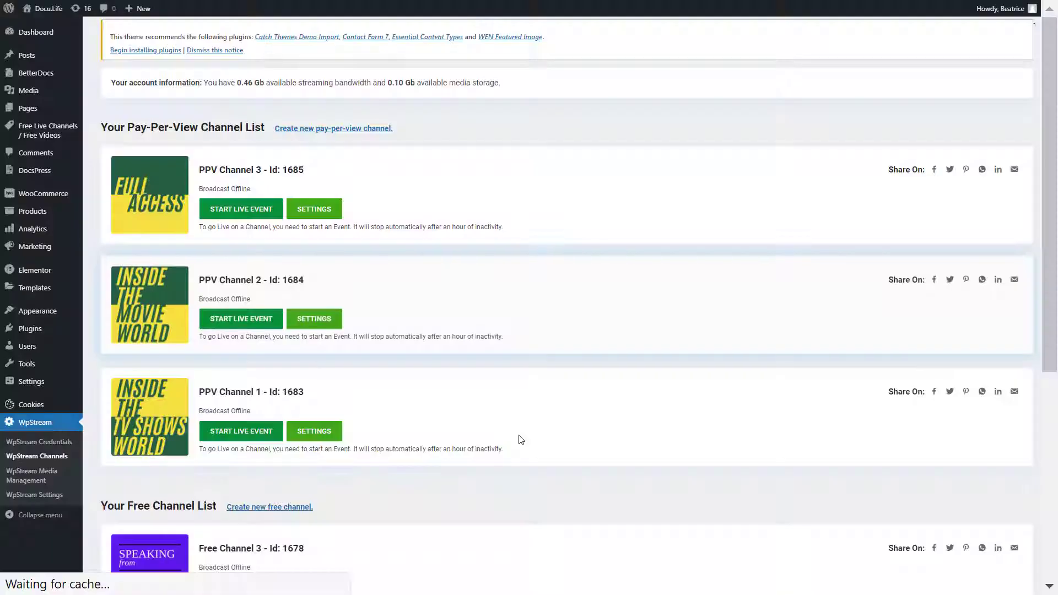
- Turn on recording of live streams in Free Channel 1's streaming options
scroll(519, 439, "down", 4)
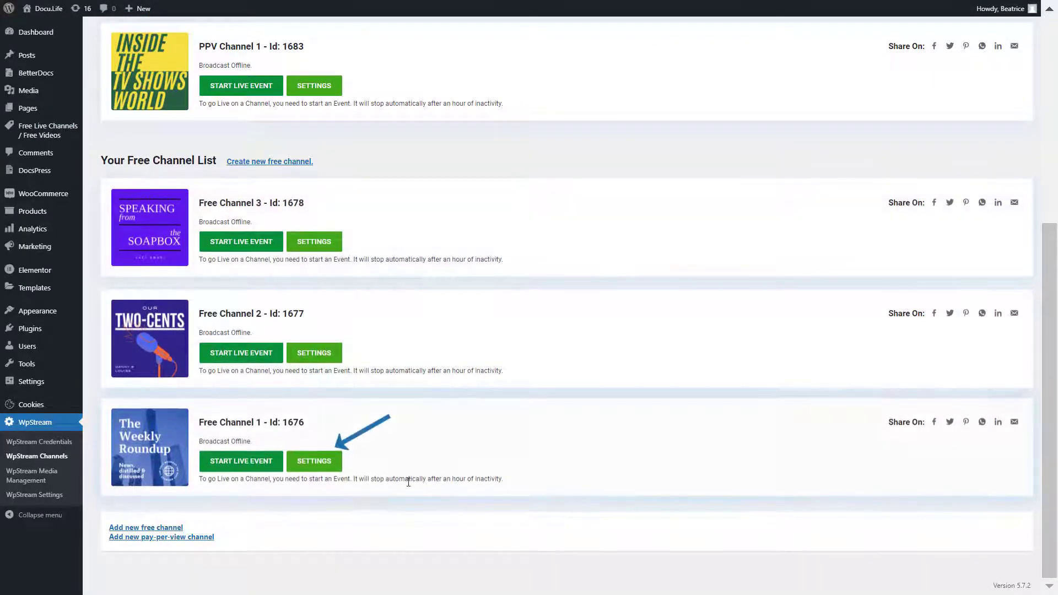
left_click(301, 465)
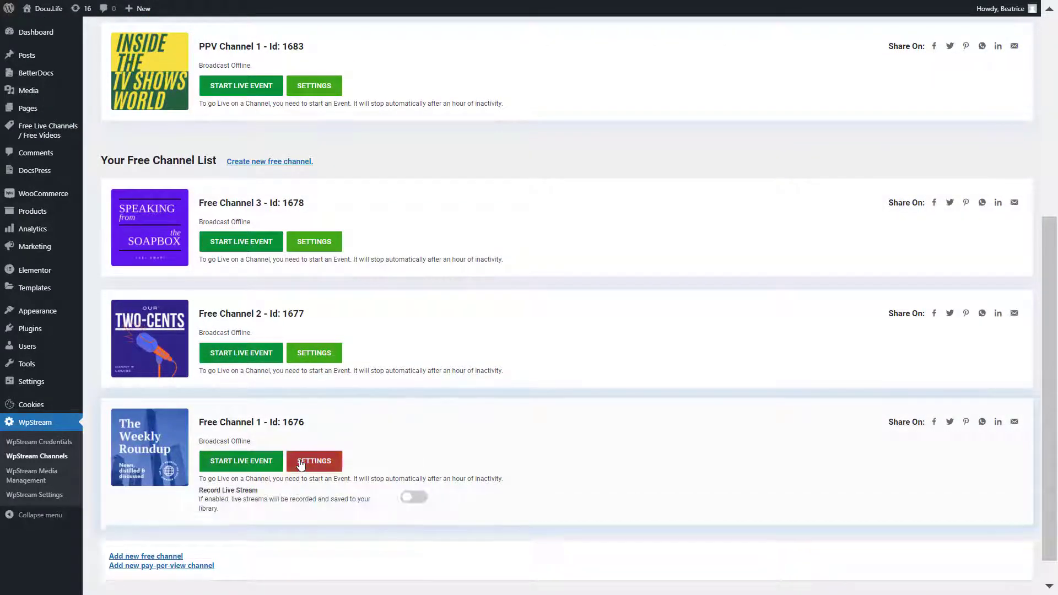
scroll(451, 479, "down", 4)
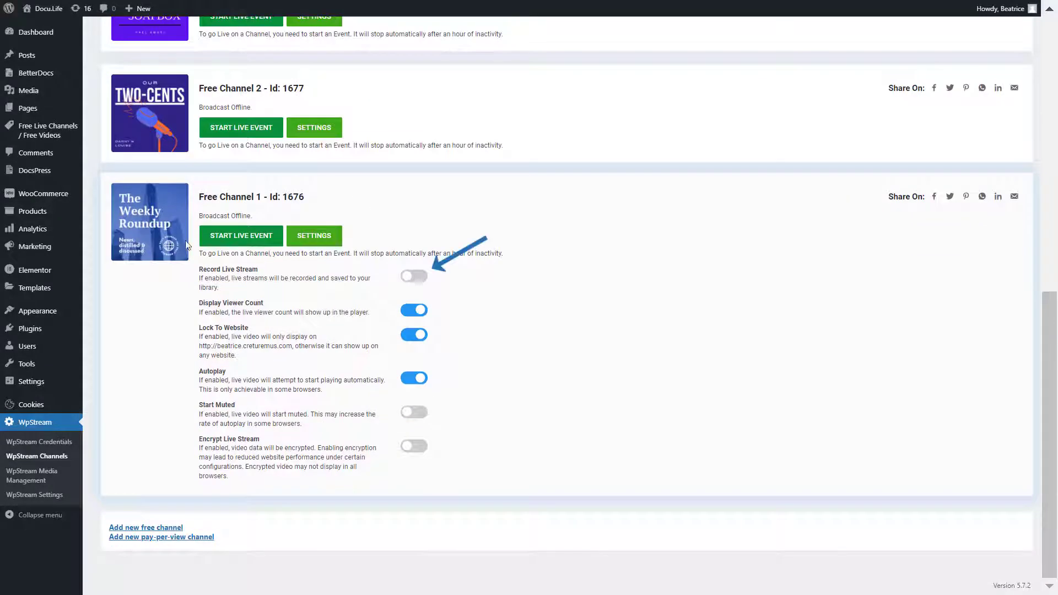
left_click(423, 282)
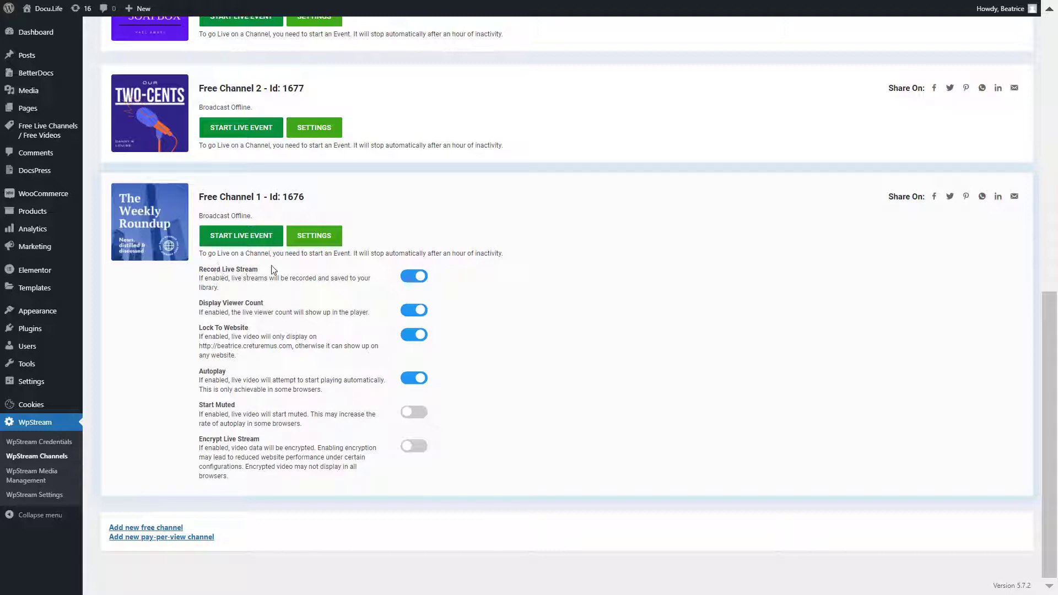
- Start live events on Free Channels 1 and 2 and PPV Channels 1 and 2
left_click(243, 238)
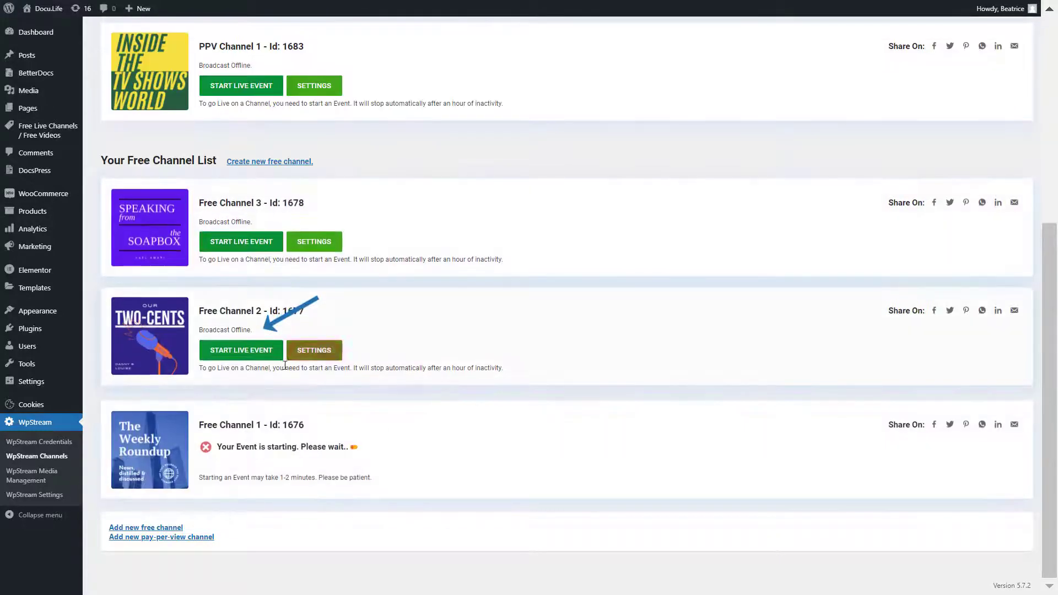
left_click(241, 350)
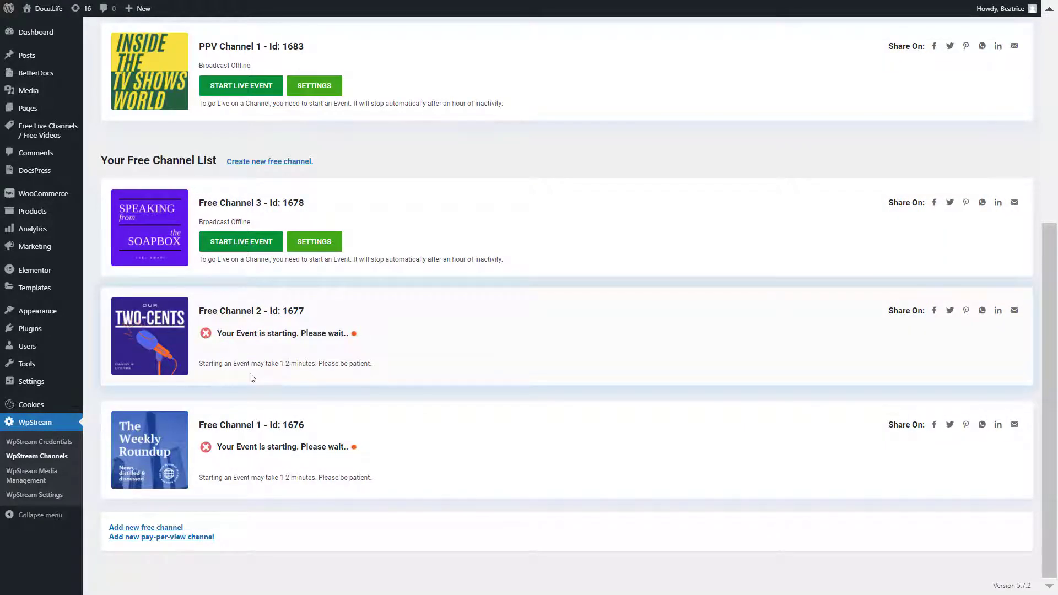
scroll(249, 377, "up", 6)
left_click(248, 430)
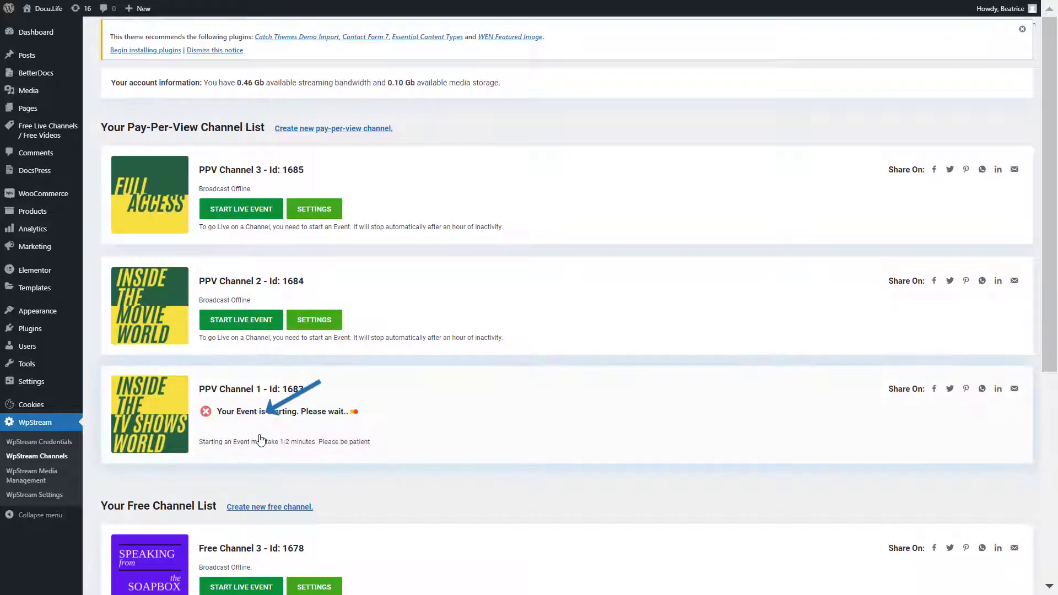
left_click(246, 322)
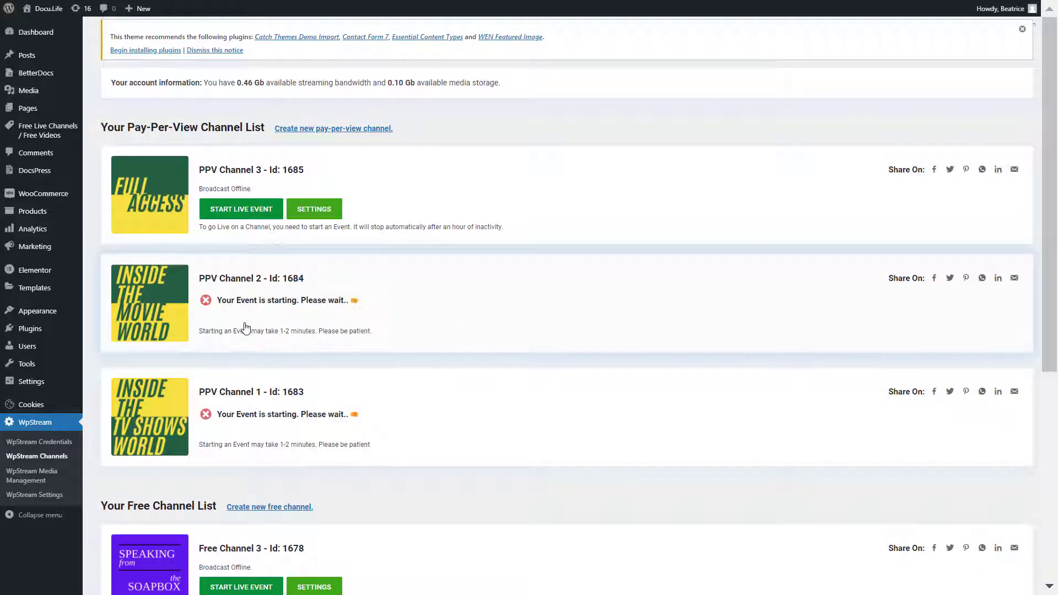
scroll(292, 359, "down", 6)
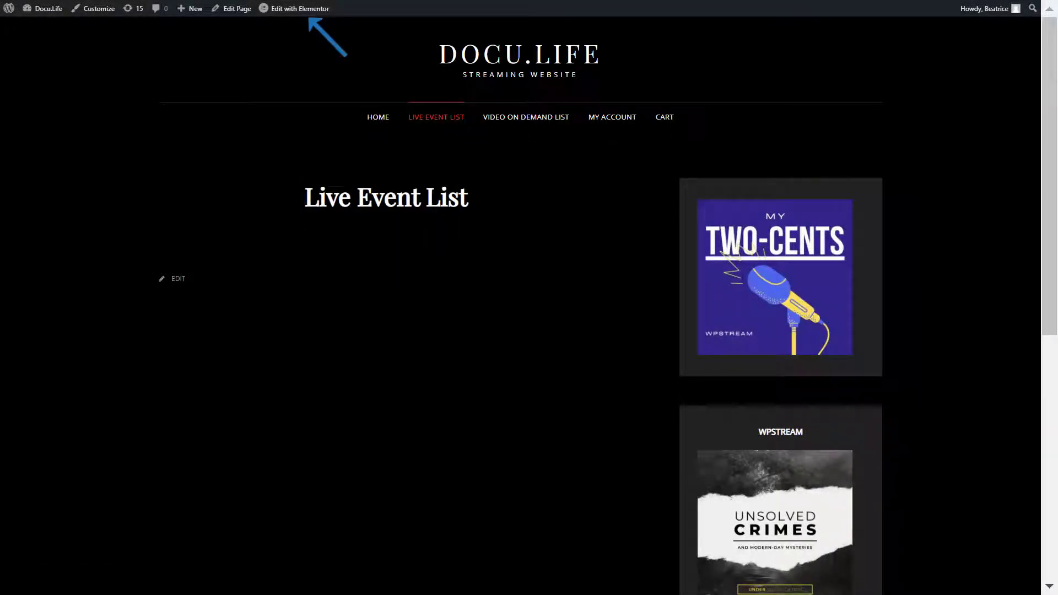
- In Elementor, add a one-column section to Live Event List holding the WpStream - Channel List widget
left_click(300, 16)
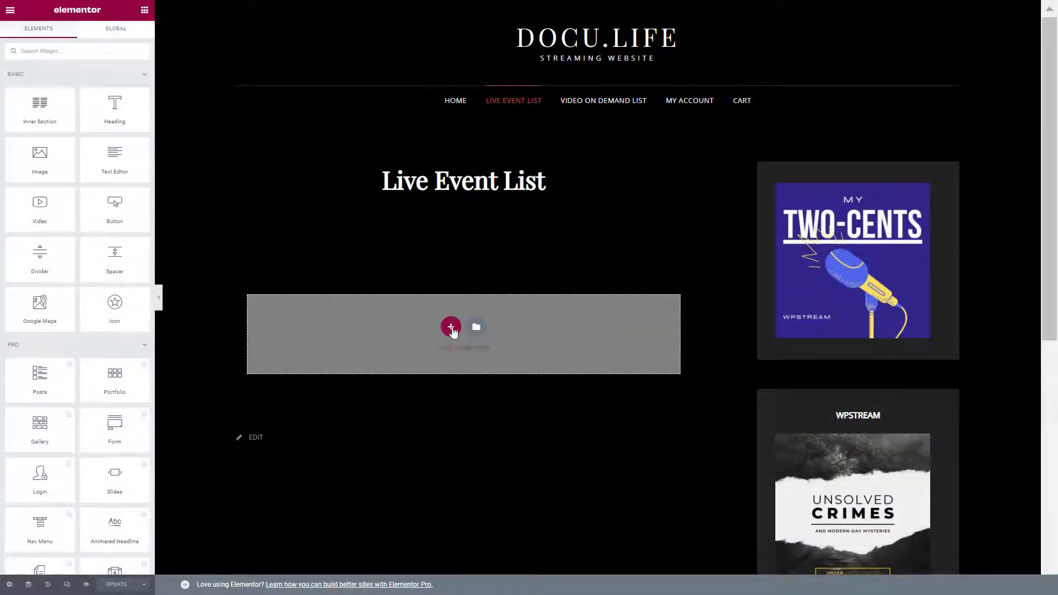
left_click(451, 328)
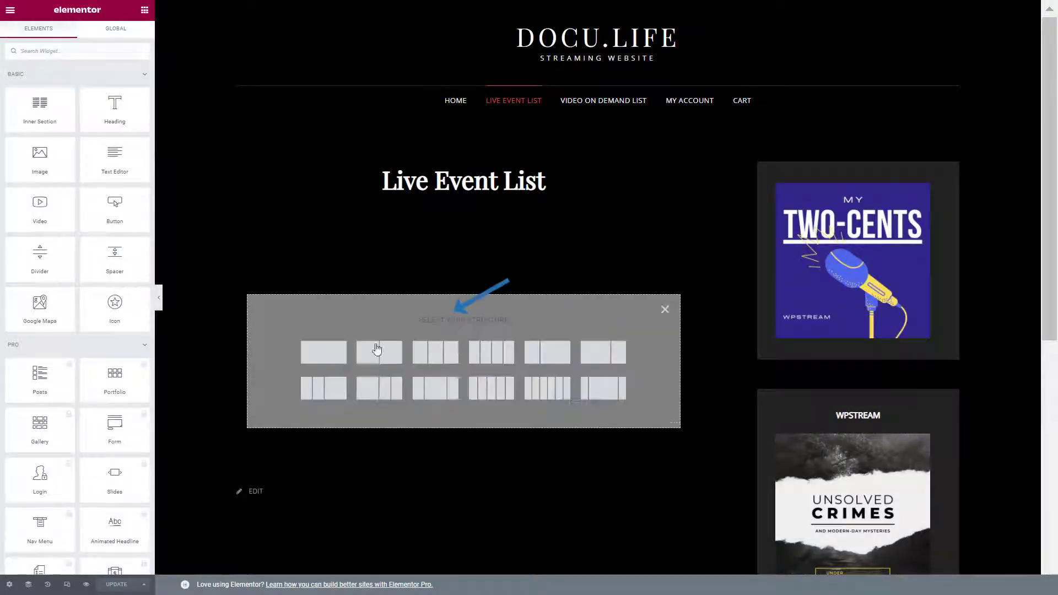
left_click(334, 355)
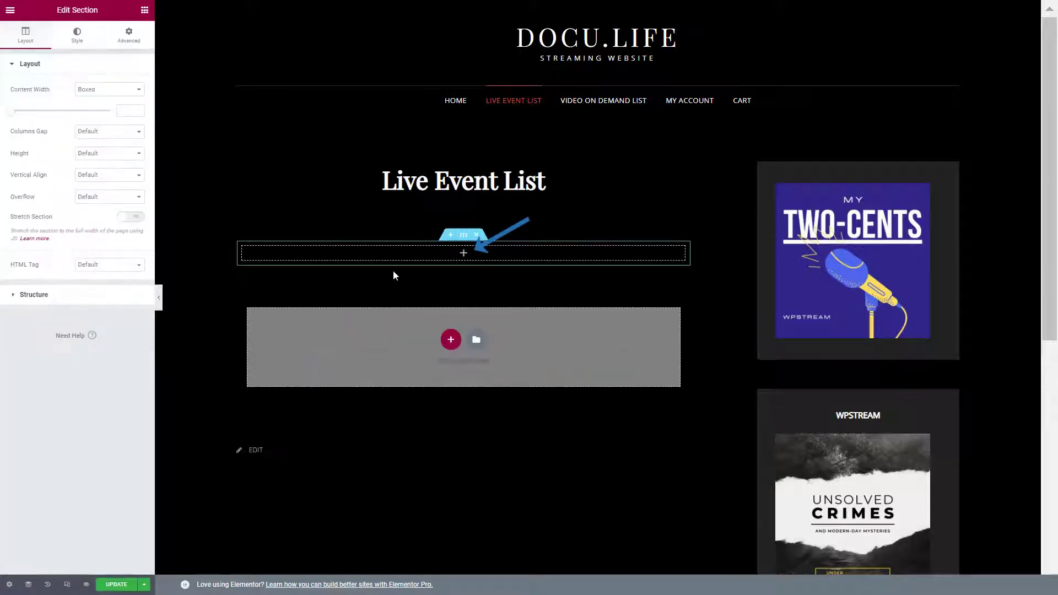
left_click(462, 254)
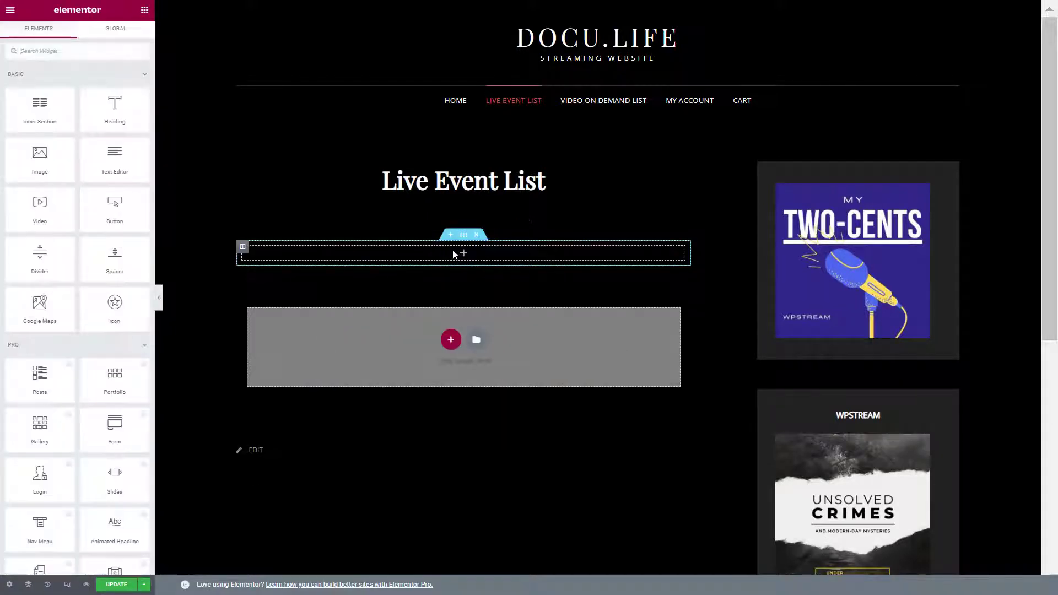
type("wpstream")
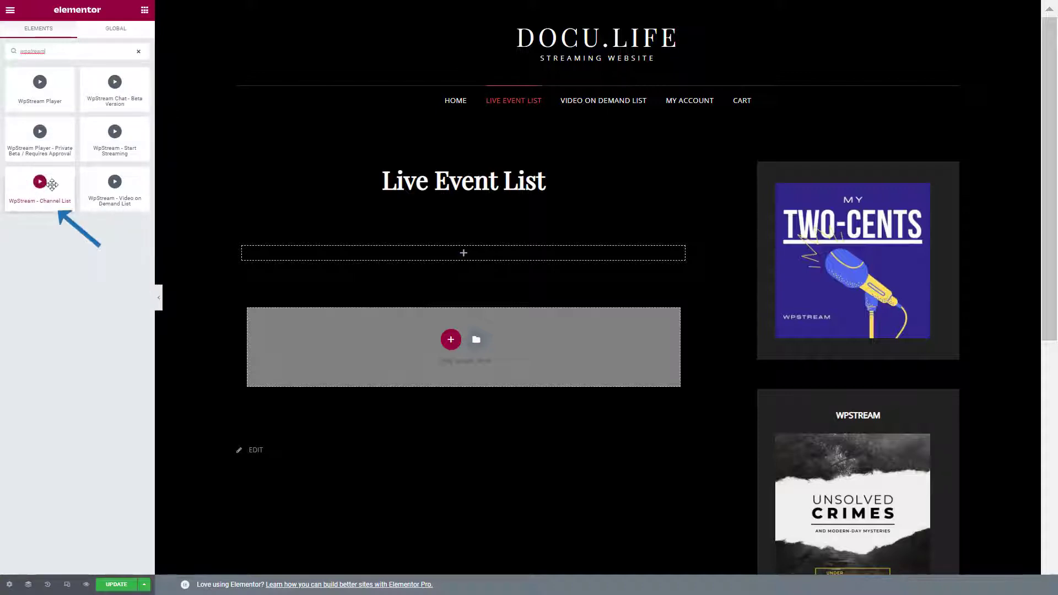
left_click_drag(52, 183, 440, 255)
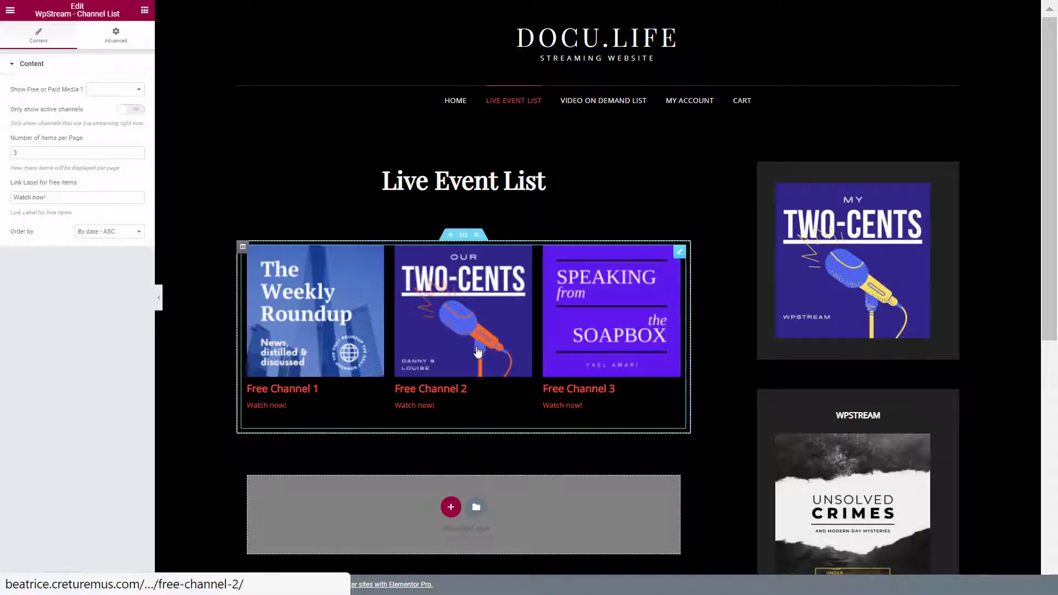
- Set the channel list to Free media and show only active channels
scroll(477, 353, "down", 2)
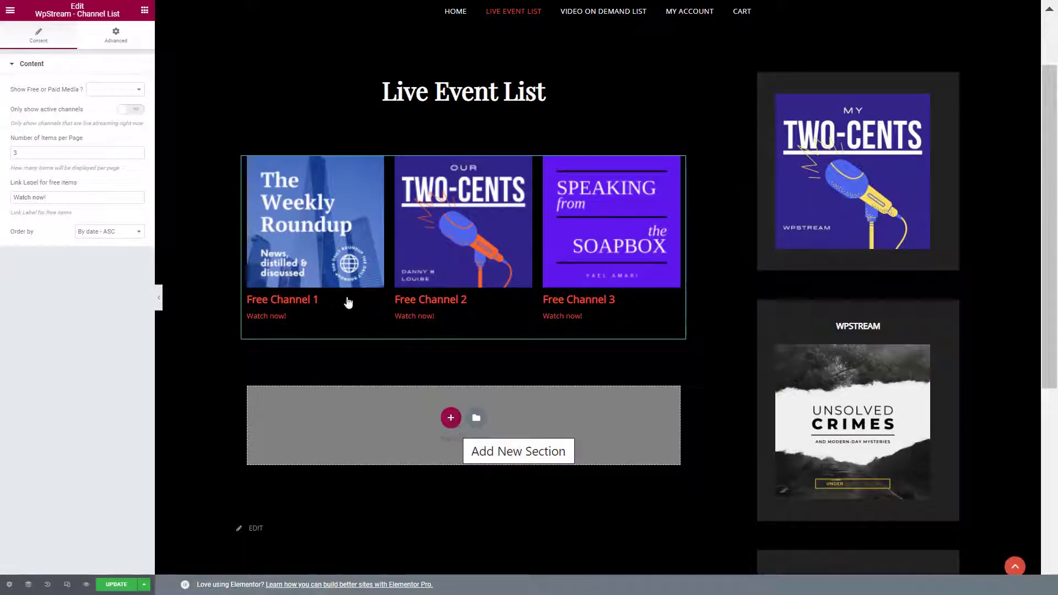
scroll(485, 212, "up", 2)
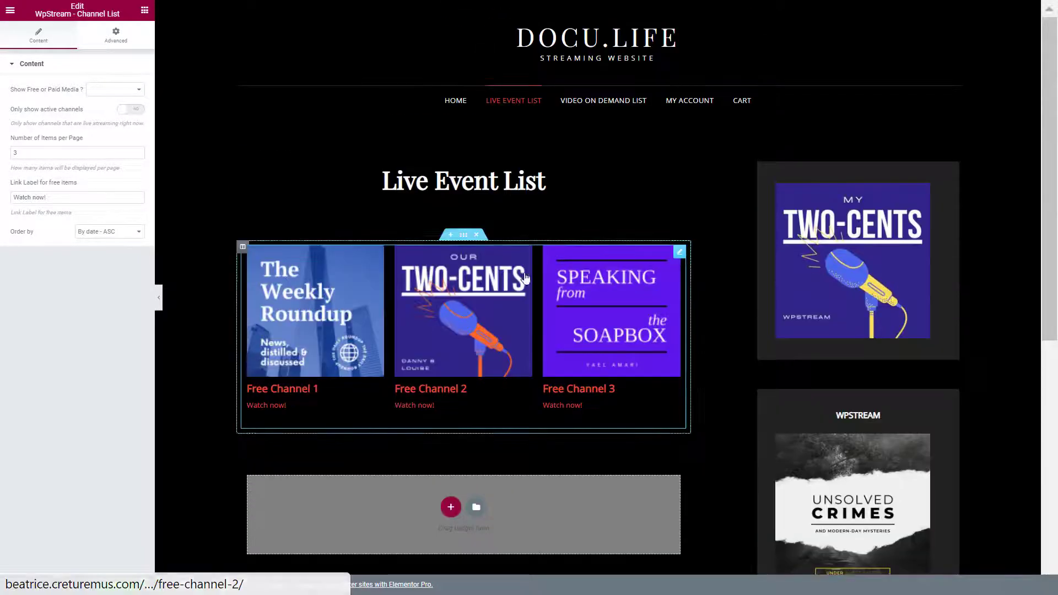
left_click(134, 90)
left_click(84, 295)
left_click(116, 89)
left_click(114, 153)
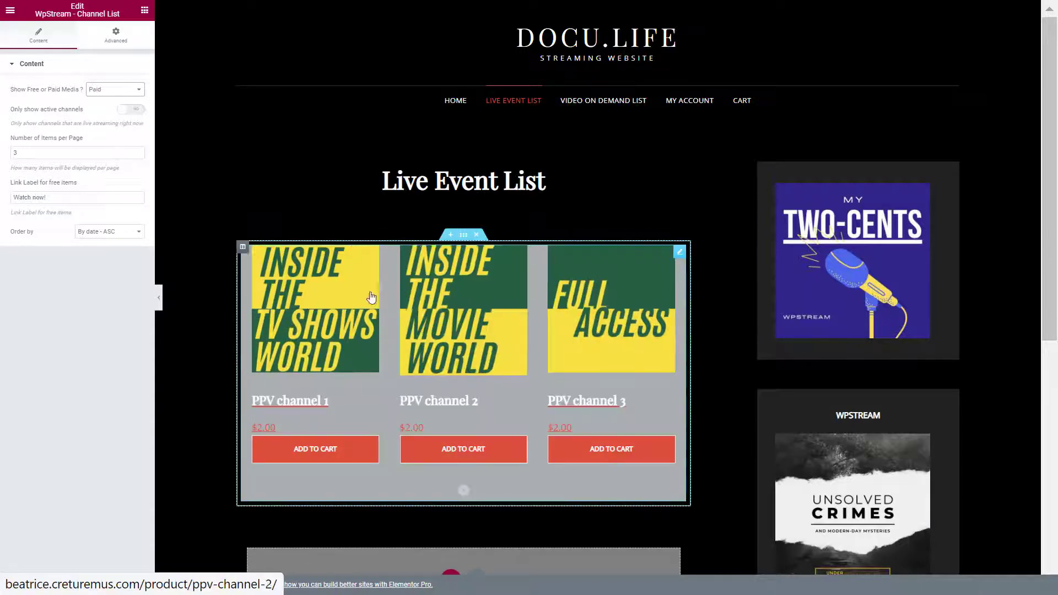
left_click(113, 90)
left_click(104, 113)
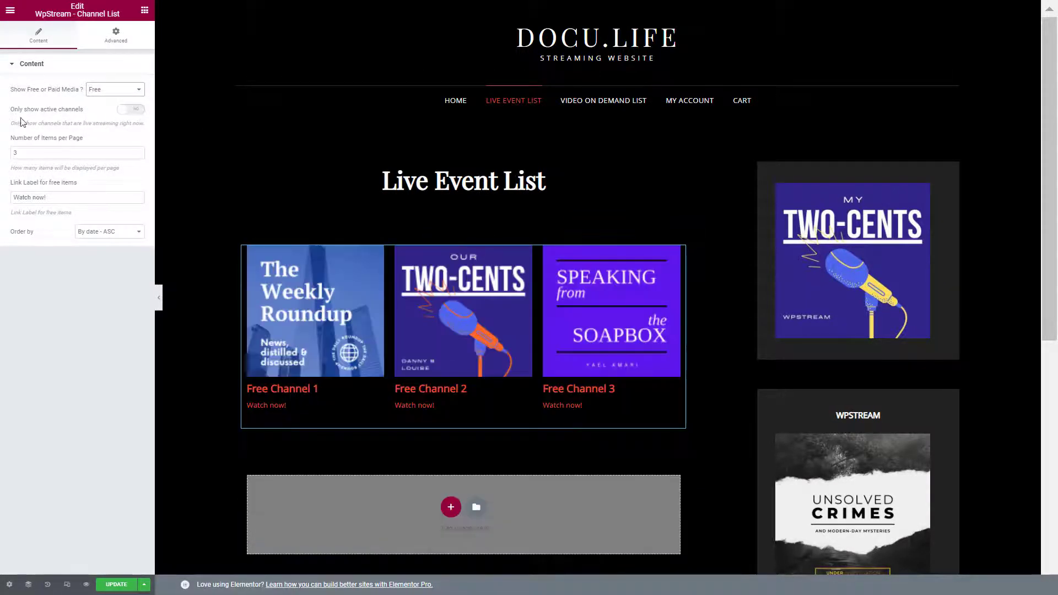
left_click(130, 110)
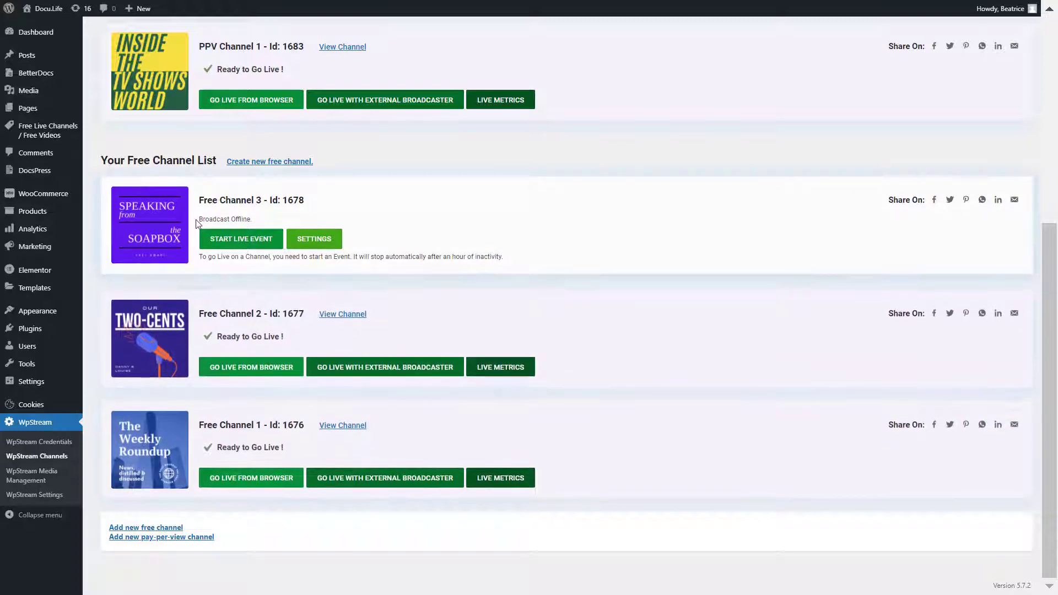
- Toggle the active-only option off and on to confirm offline Free Channel 3 is hidden
left_click_drag(220, 218, 259, 219)
left_click(259, 219)
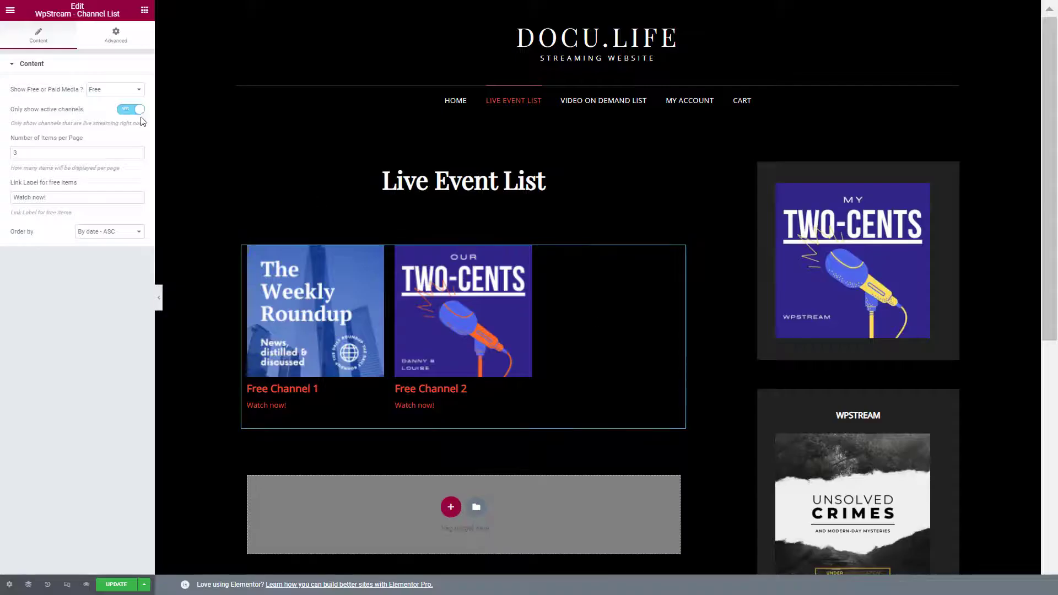
left_click(137, 109)
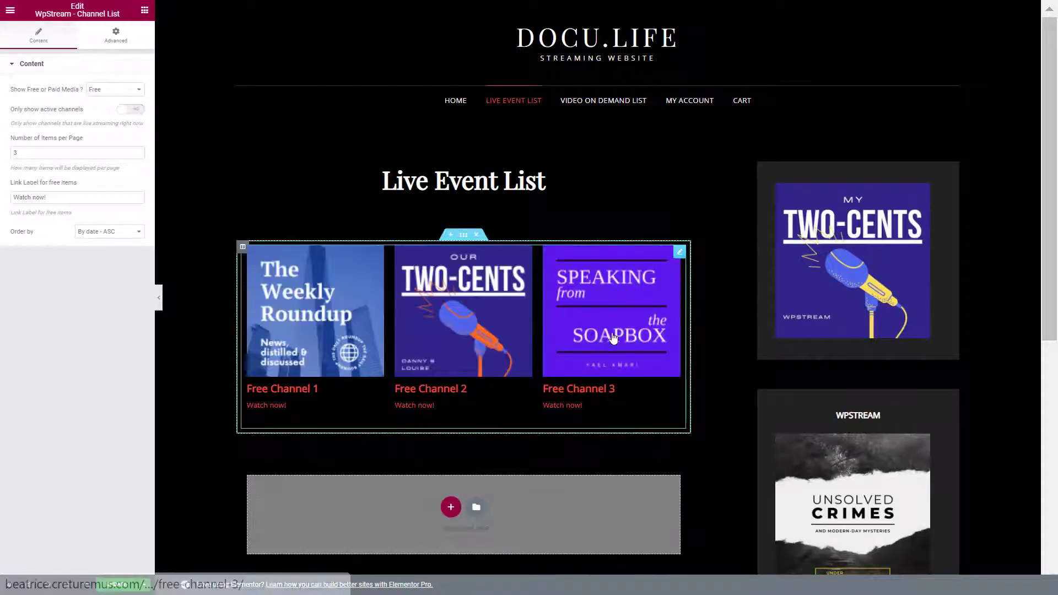
left_click(137, 110)
- Change the link label from 'Watch now!' to 'Watch Live Event!', leaving ordering unchanged
triple_click(50, 193)
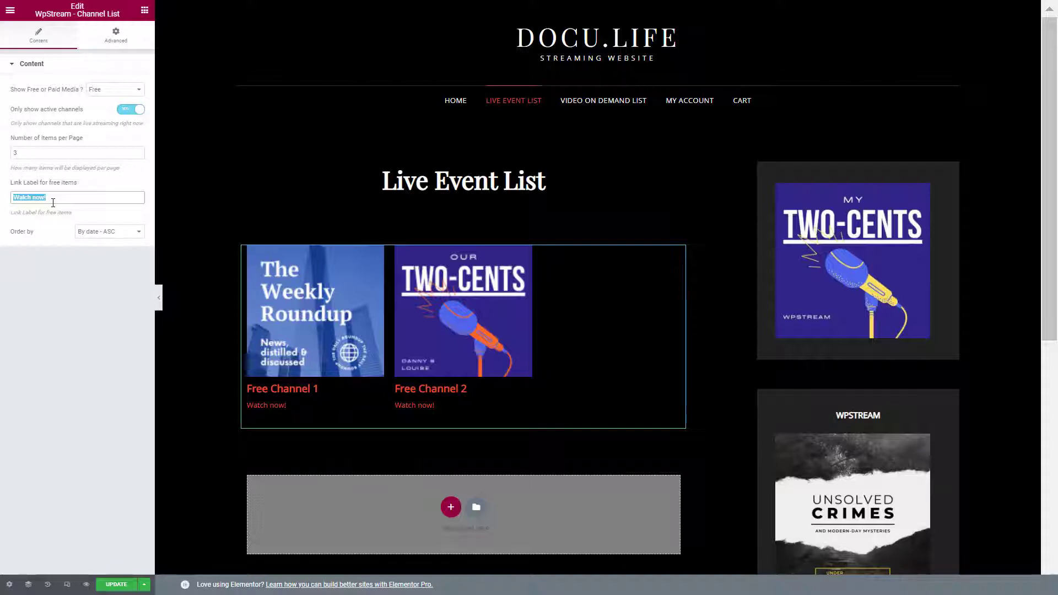
type("Watch Live Eve")
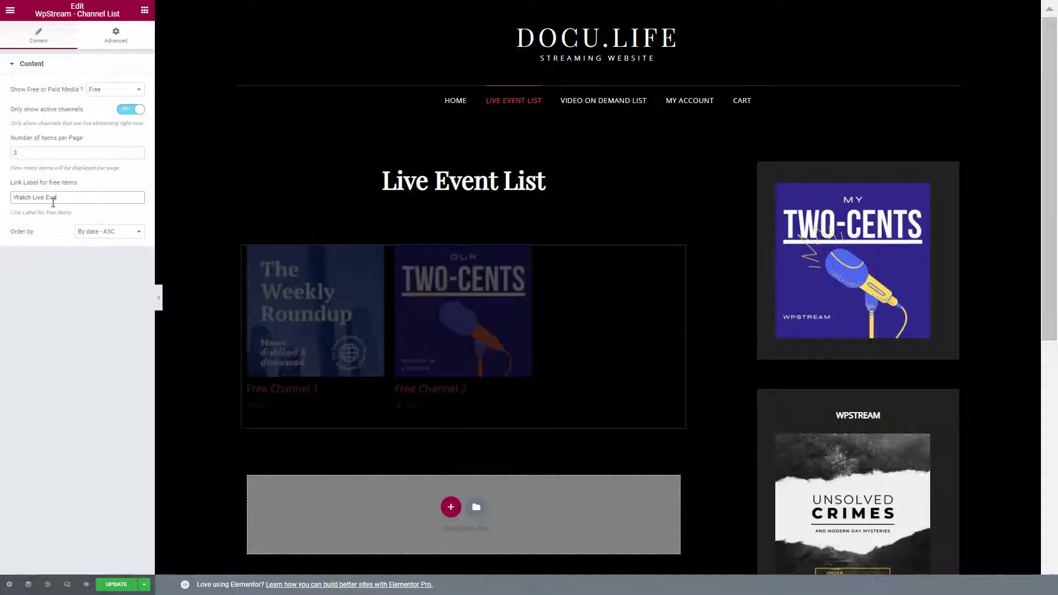
type("nt")
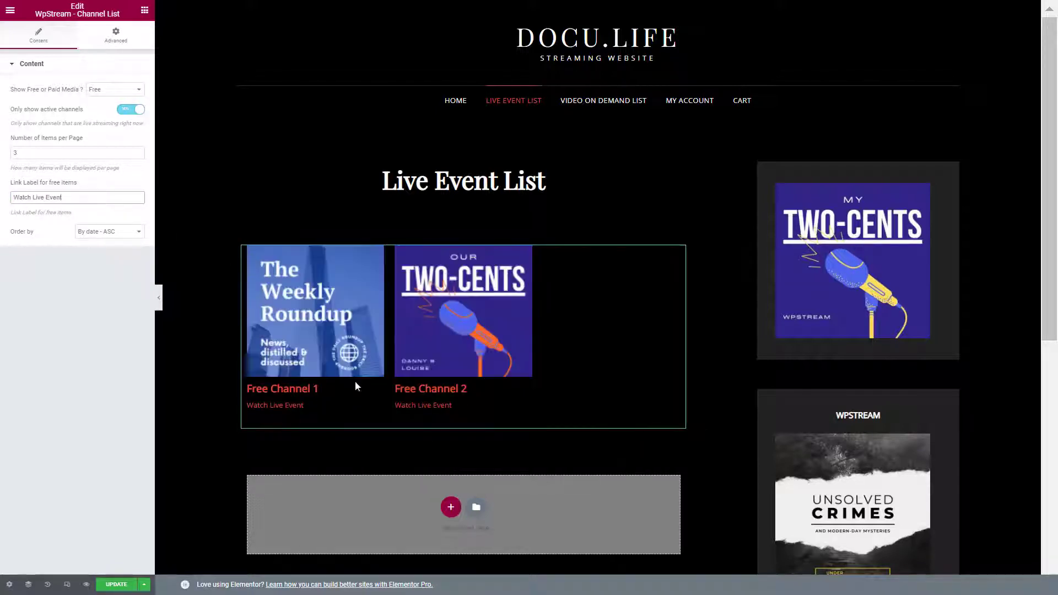
type("!")
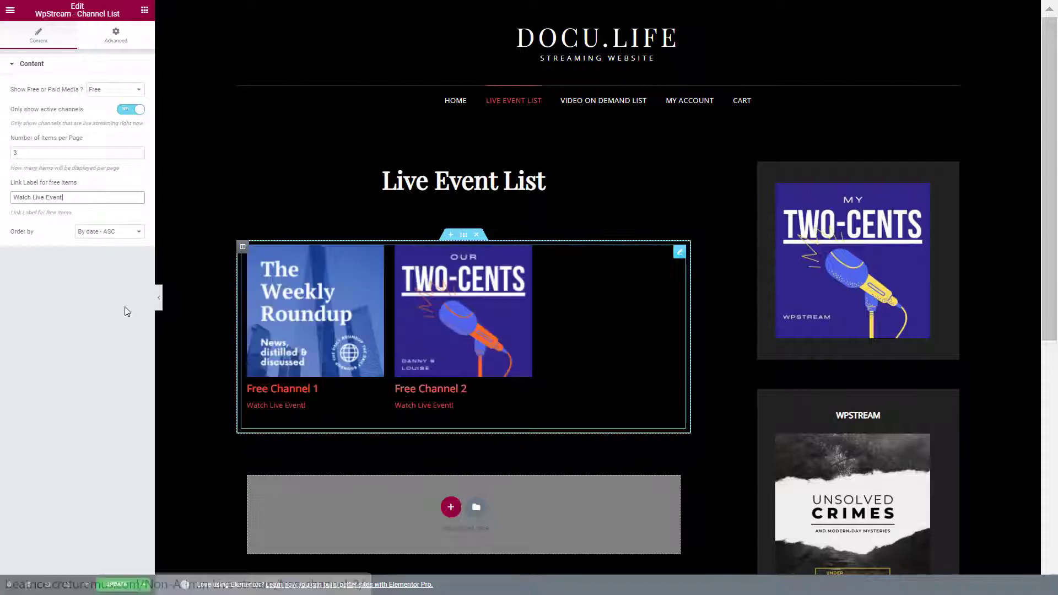
left_click(87, 232)
left_click(88, 234)
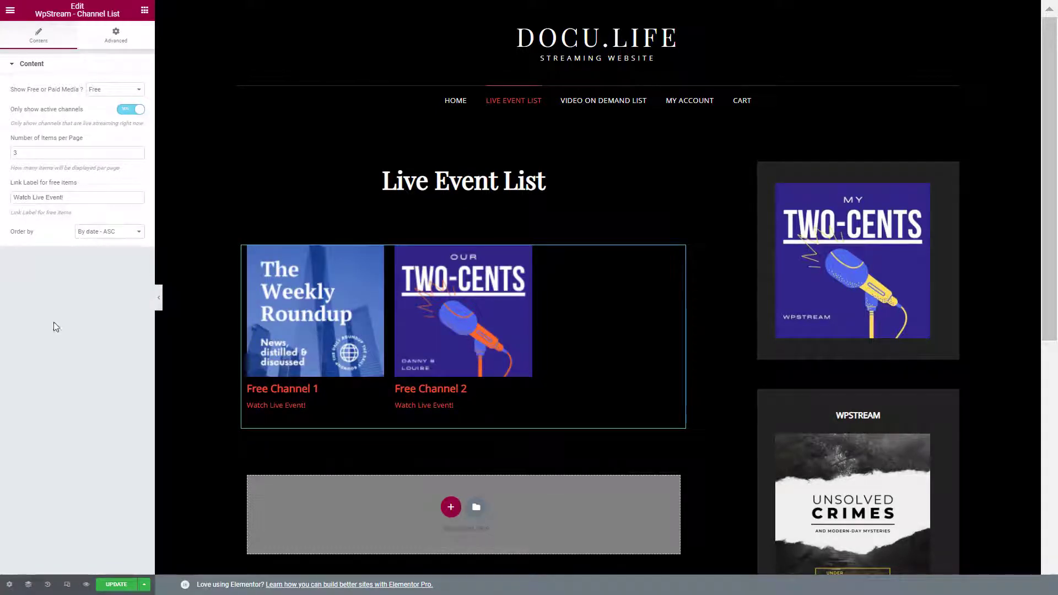
- Add a second one-column section below with another WpStream - Channel List widget
left_click(450, 507)
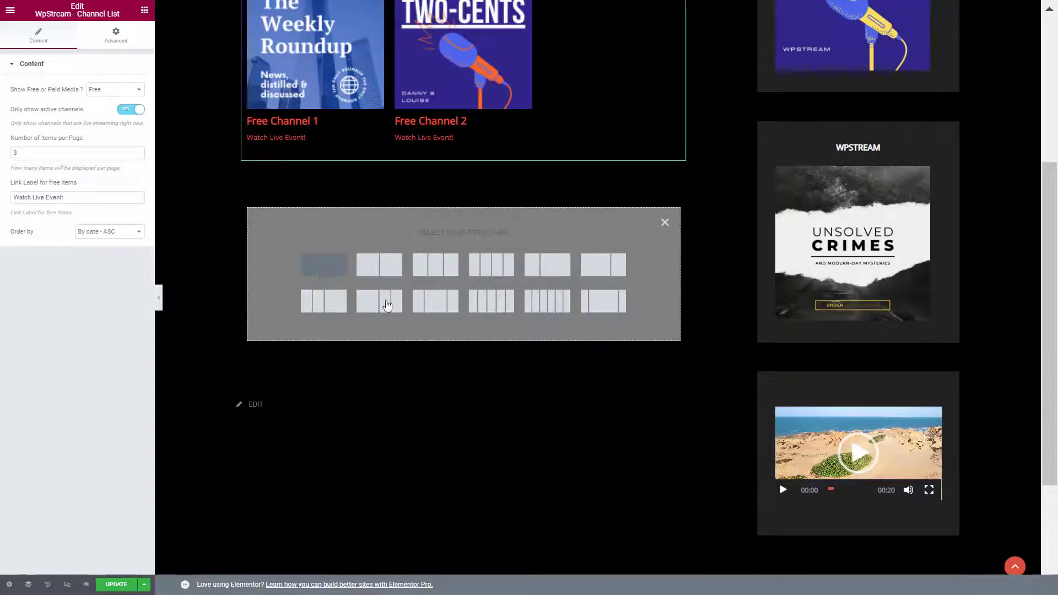
left_click(387, 305)
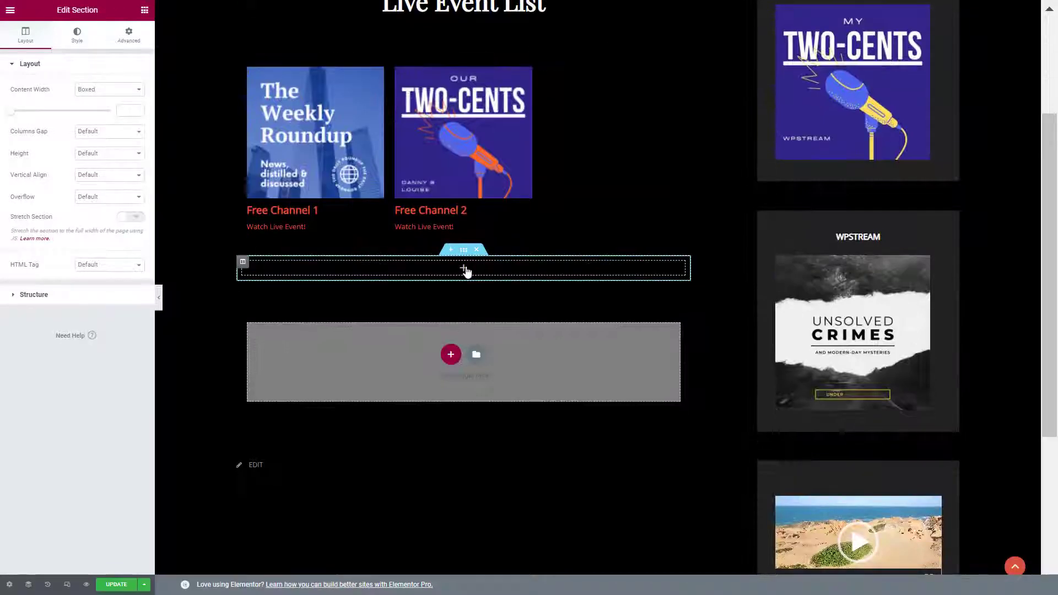
left_click(464, 269)
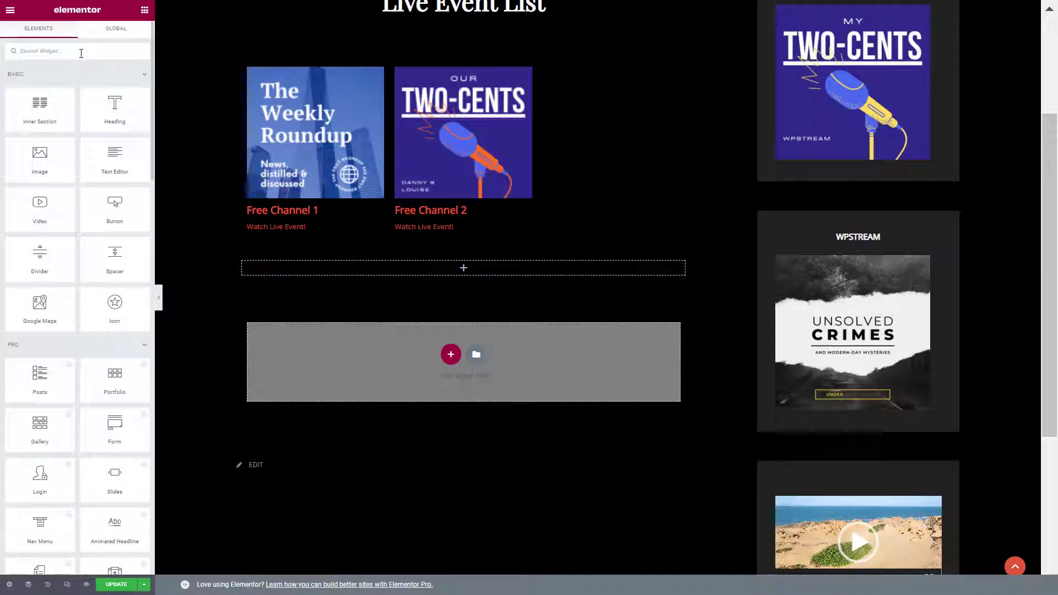
type("wpstream")
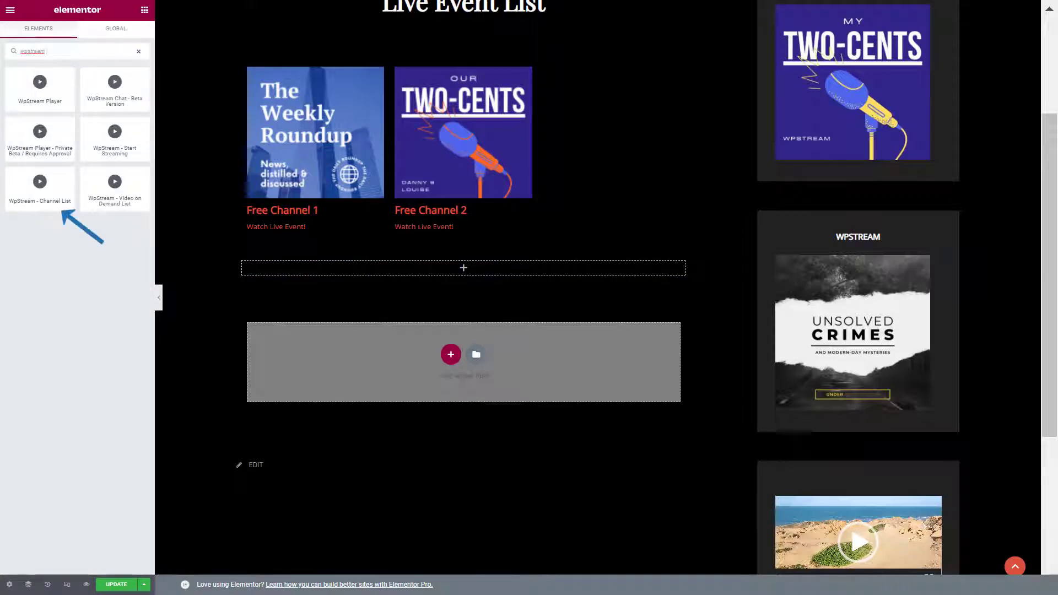
left_click_drag(161, 244, 445, 269)
- Set the second list to Paid media with only active channels, hiding offline PPV Channel 3
left_click(113, 91)
left_click(108, 150)
scroll(559, 353, "up", 2)
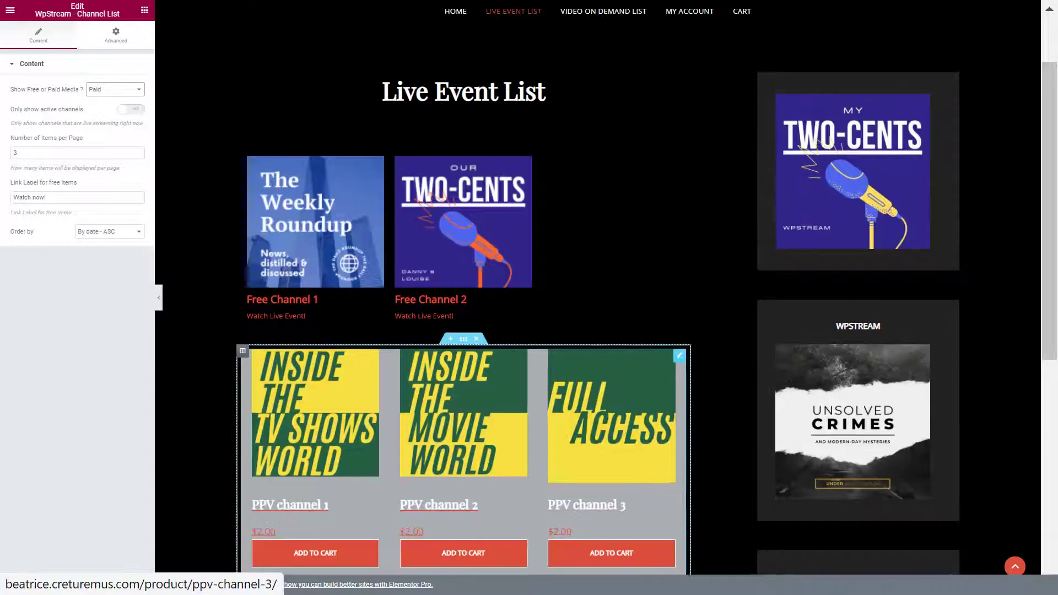
scroll(385, 330, "down", 1)
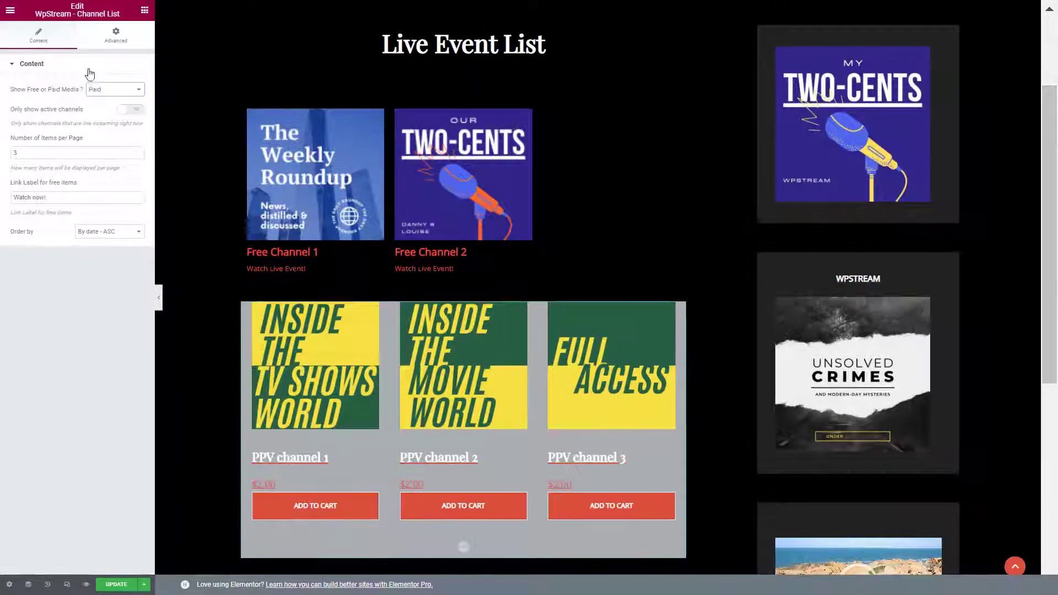
left_click(131, 109)
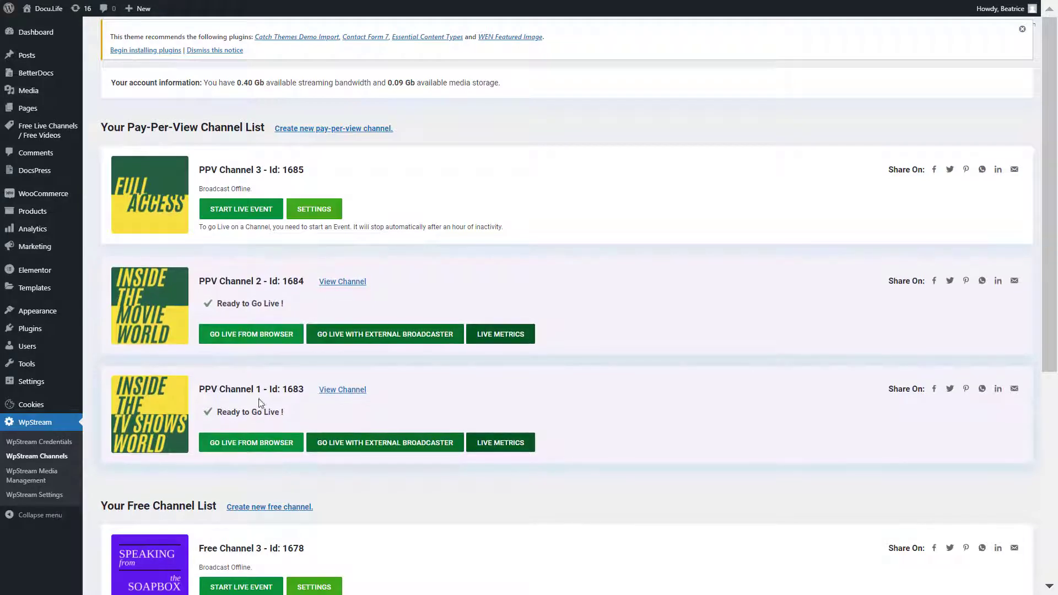
triple_click(199, 193)
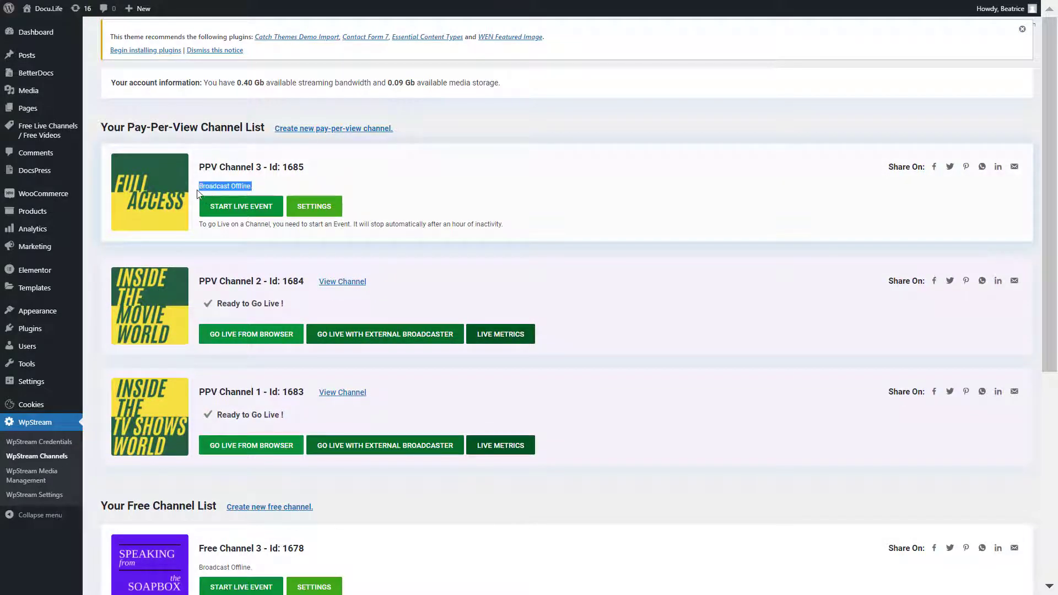
left_click(362, 176)
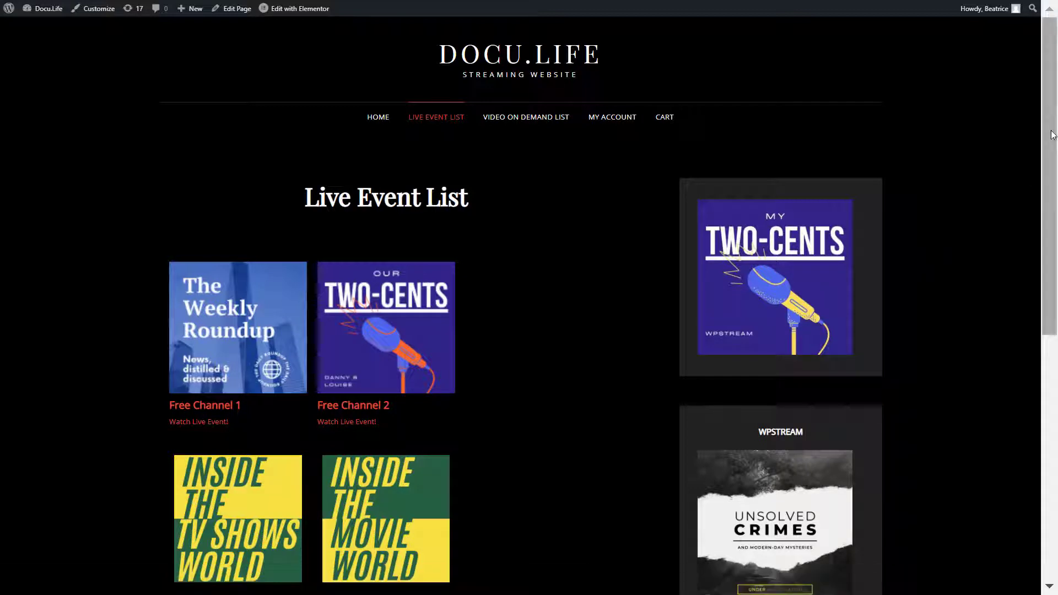
left_click_drag(1053, 138, 1056, 207)
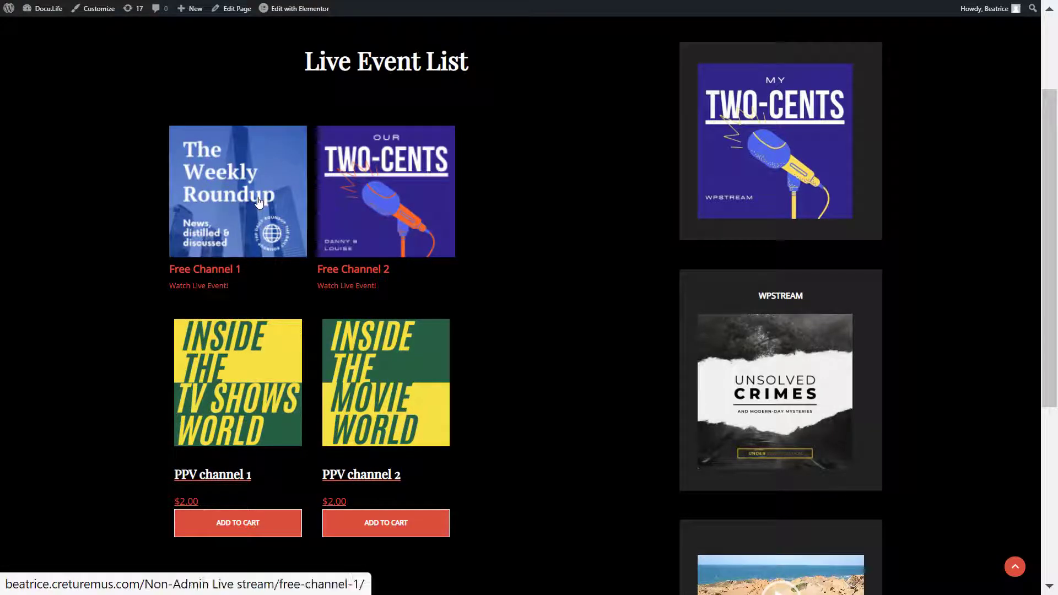
scroll(259, 202, "up", 3)
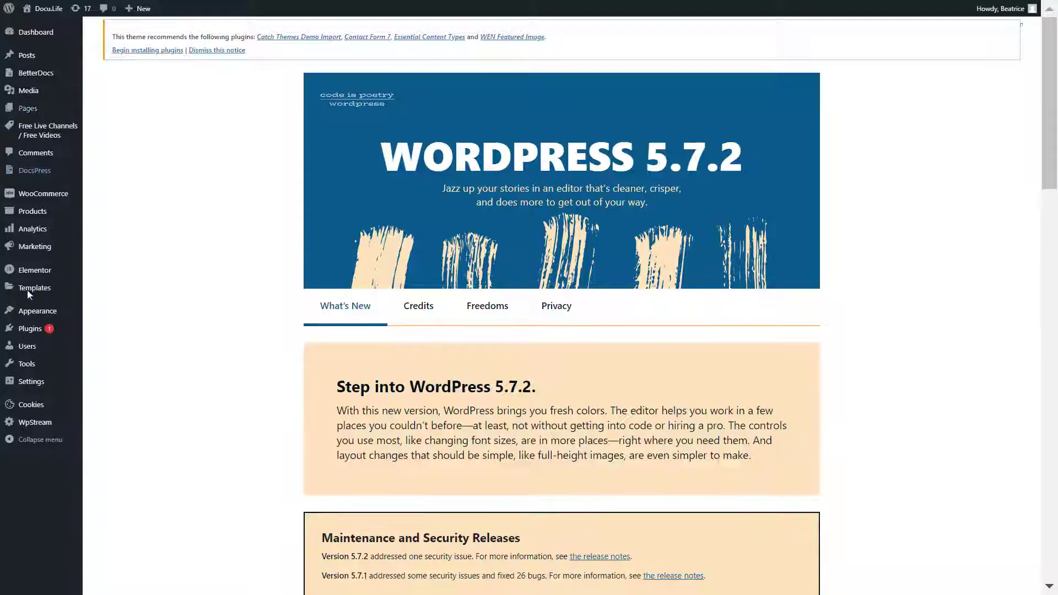
- Reveal Free Channel 1's external broadcaster server address and stream key, then switch to OBS
scroll(313, 279, "down", 1)
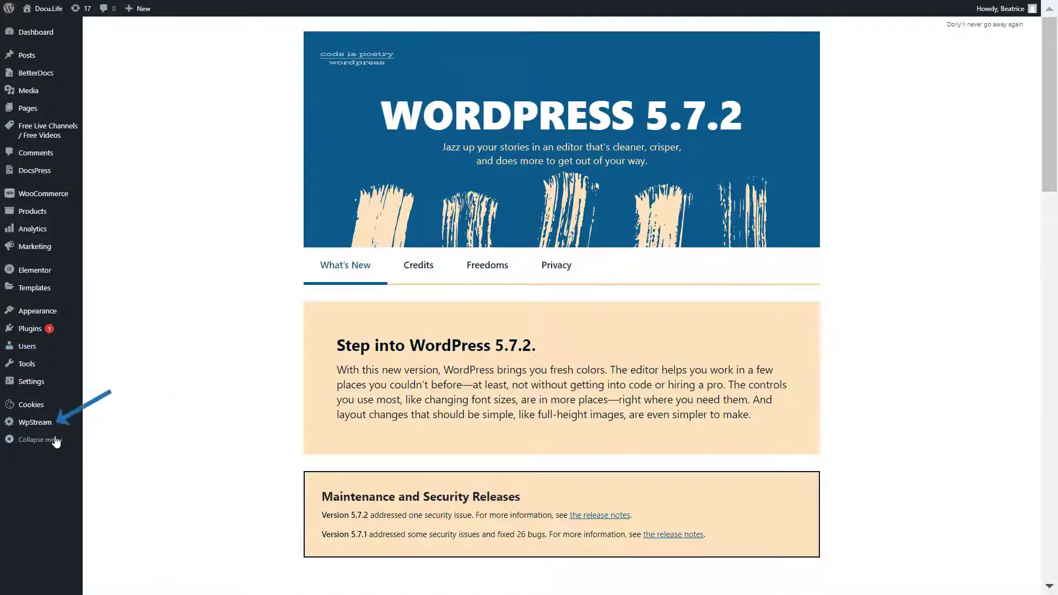
mouse_move(47, 424)
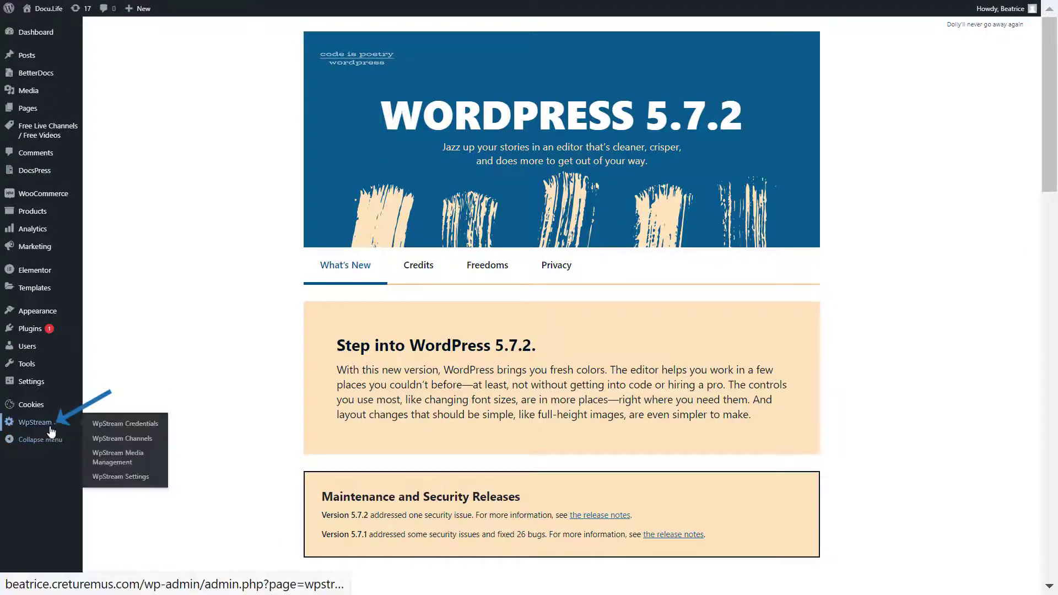
left_click(131, 443)
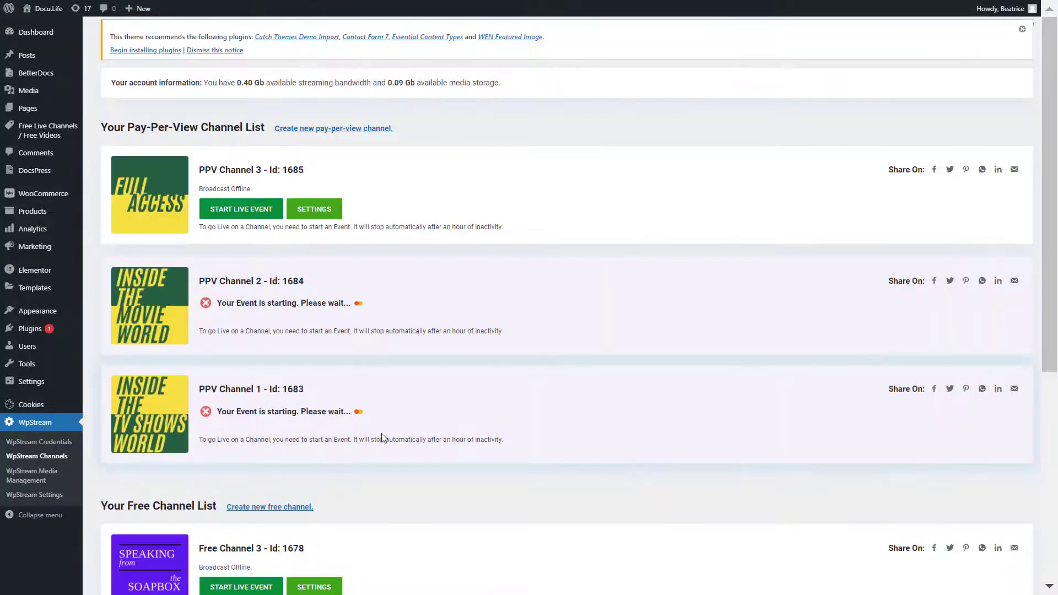
scroll(384, 438, "down", 6)
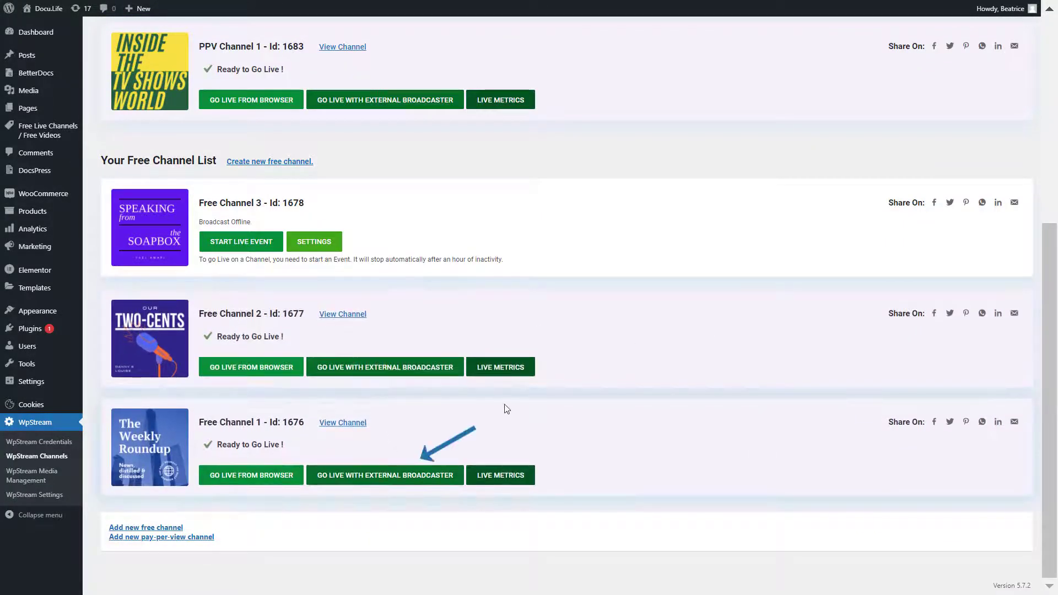
left_click(422, 479)
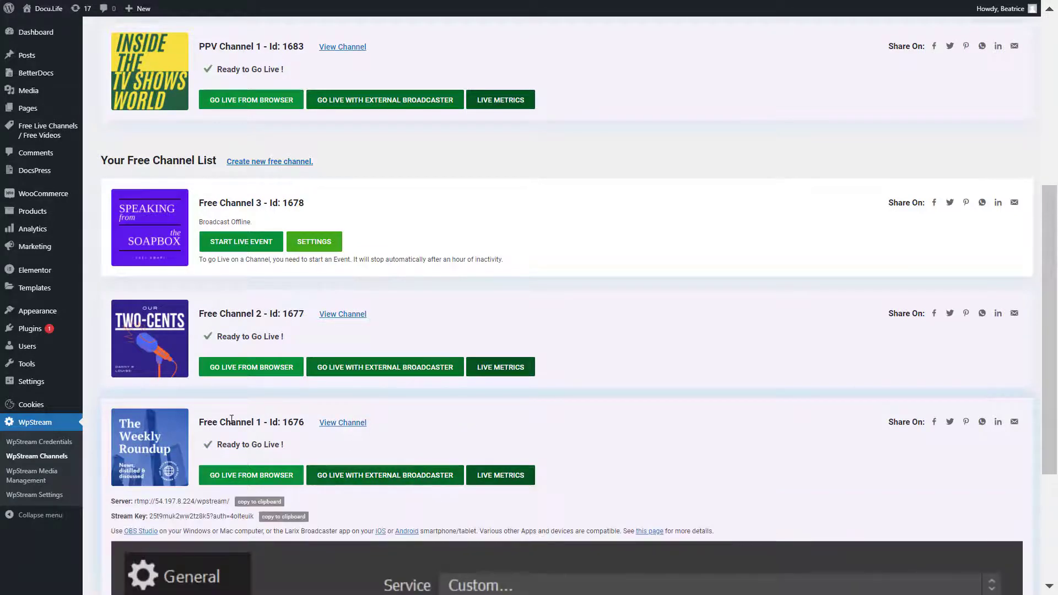
scroll(312, 473, "down", 4)
left_click(422, 581)
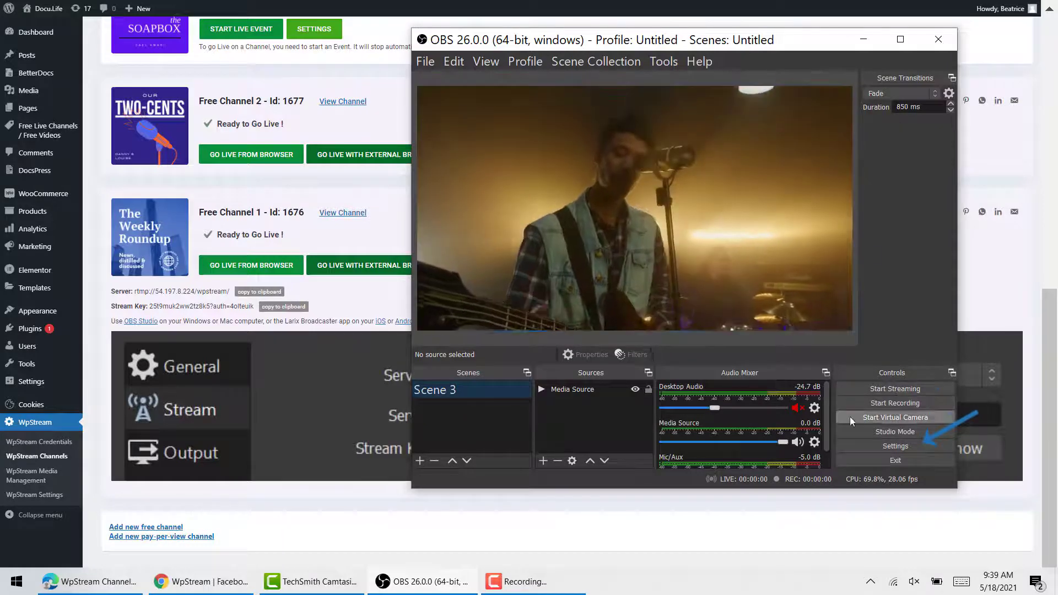
- Paste Free Channel 1's server and stream key into OBS Stream settings, save, and start streaming
left_click(919, 446)
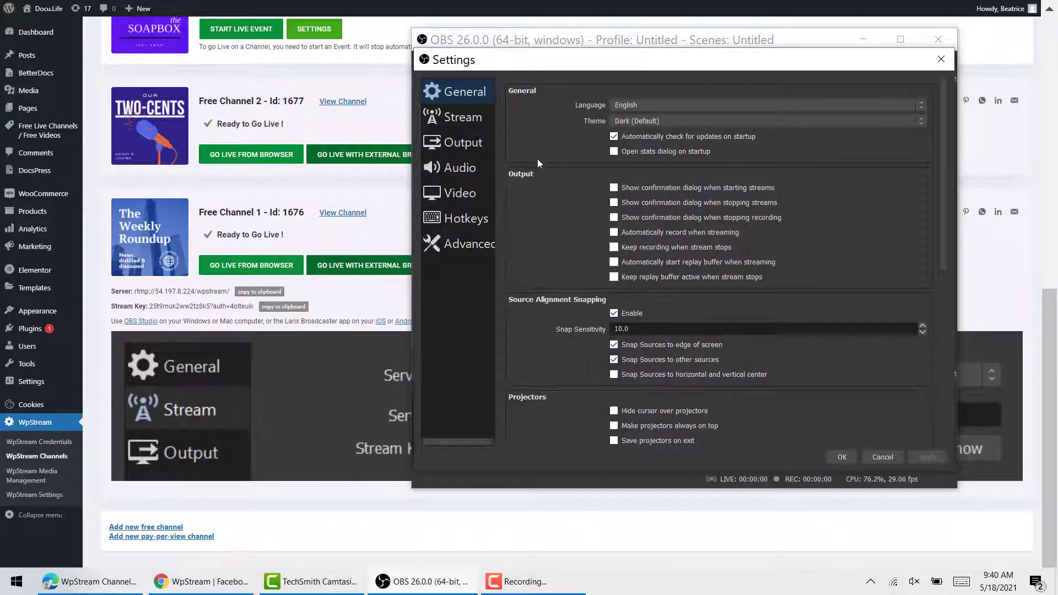
left_click(473, 123)
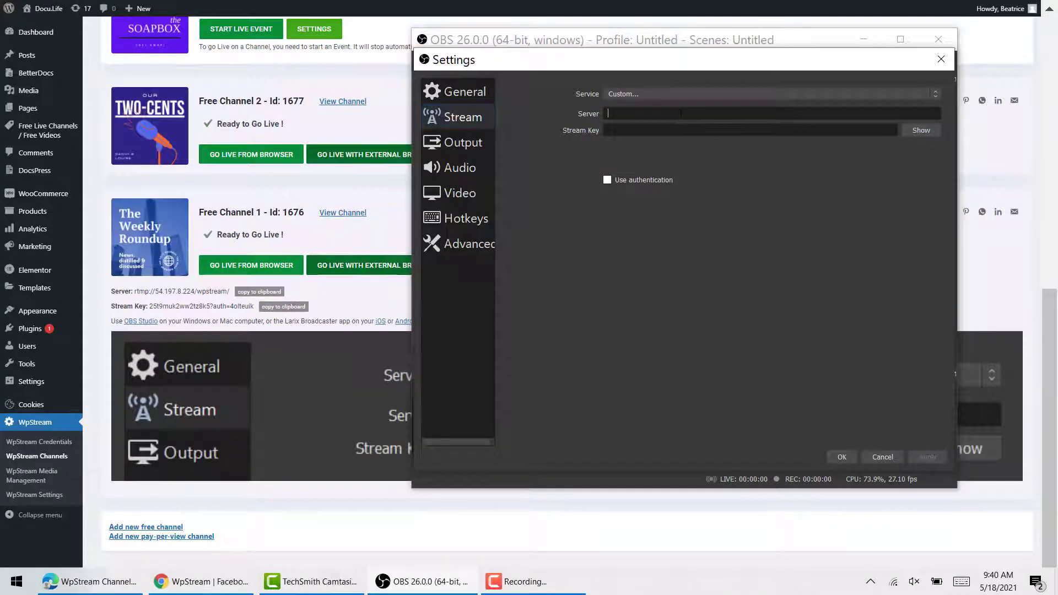
type("rtmp://54.197.8.224/wpstream/")
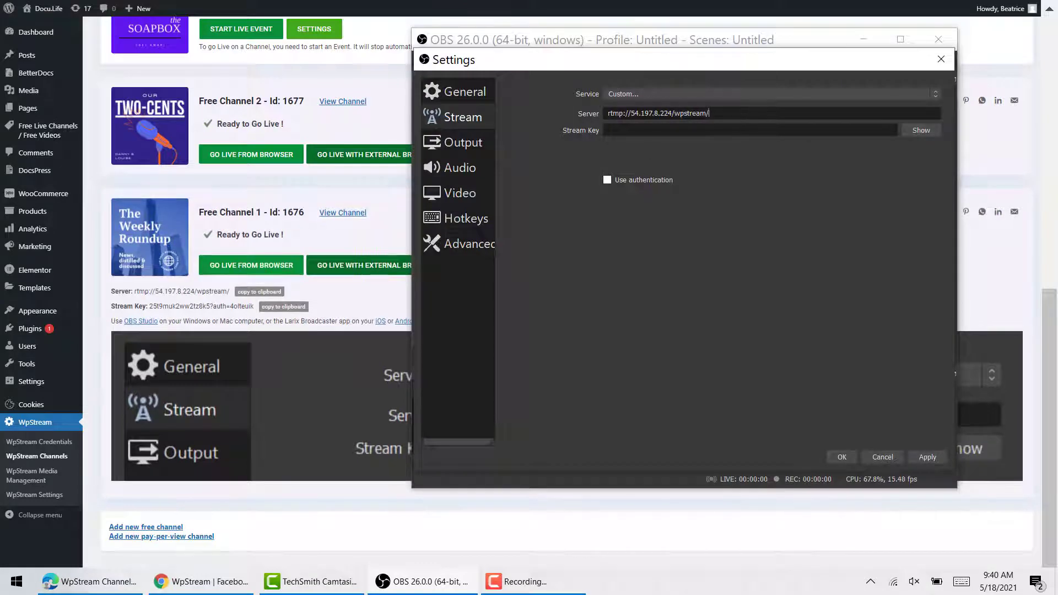
left_click(657, 131)
key("ctrl+v")
left_click(840, 457)
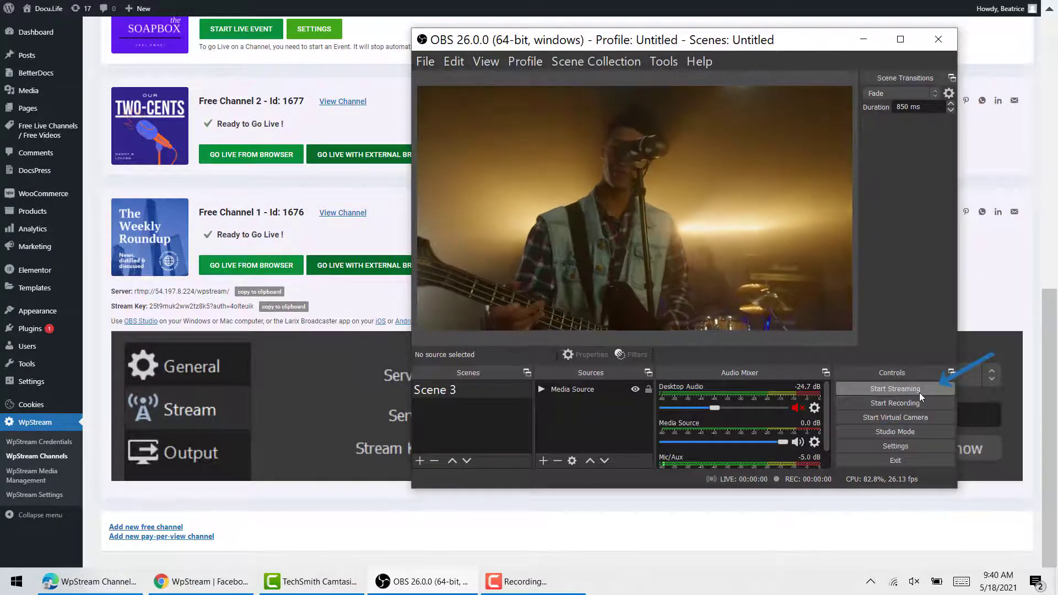
left_click(919, 393)
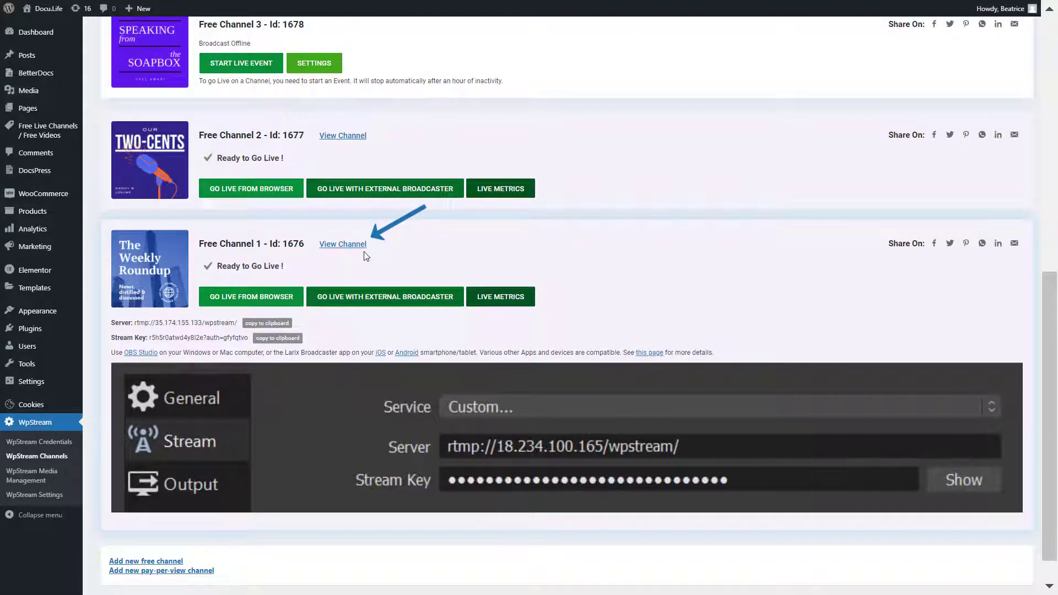
- Play the live broadcast on Free Channel 1's Docu.Life page, then return to OBS
left_click(357, 244)
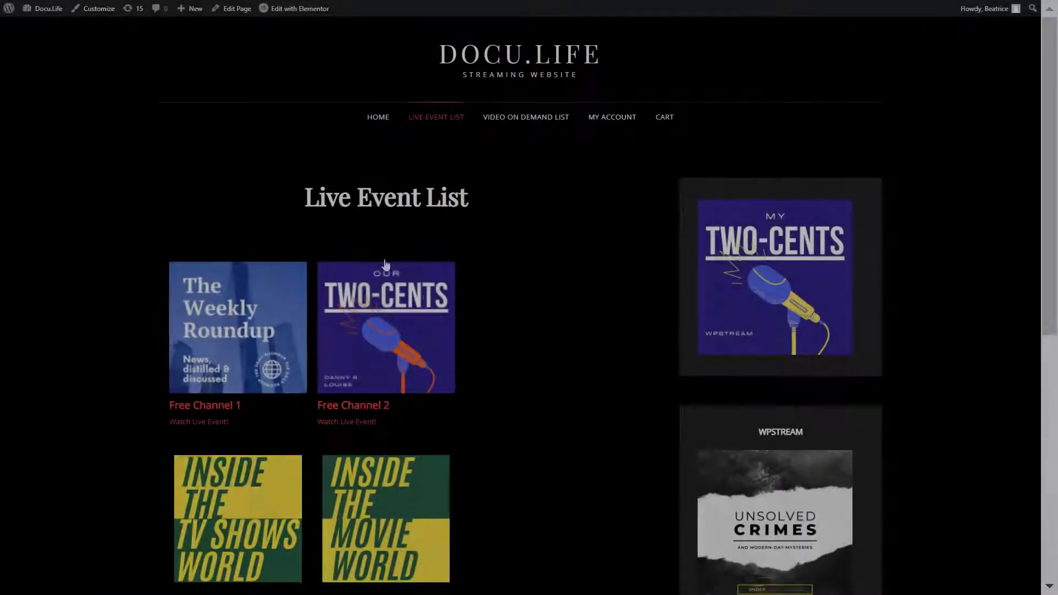
scroll(378, 253, "down", 3)
scroll(378, 253, "up", 2)
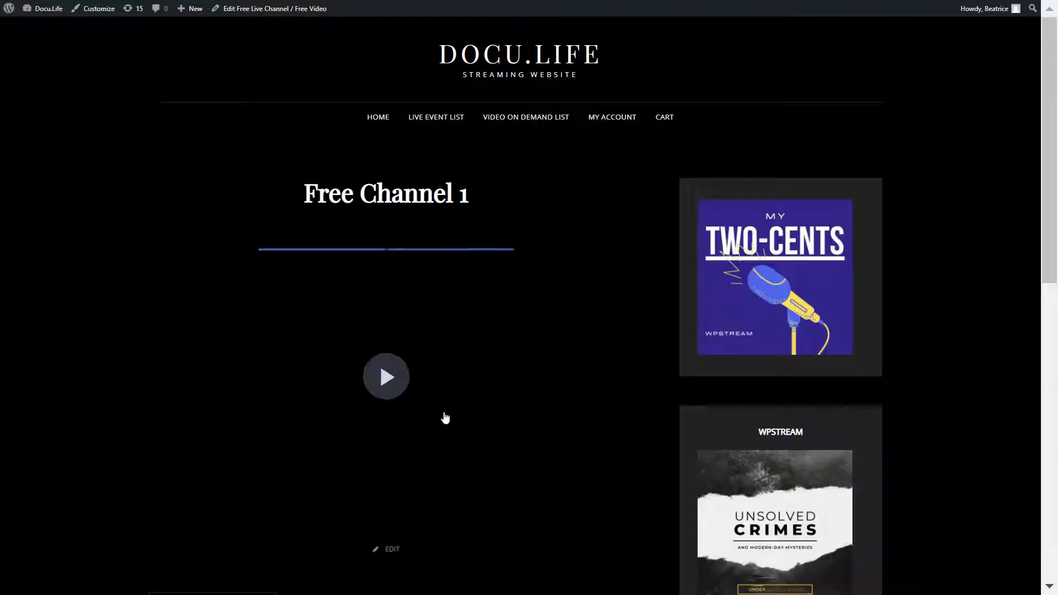
left_click(395, 385)
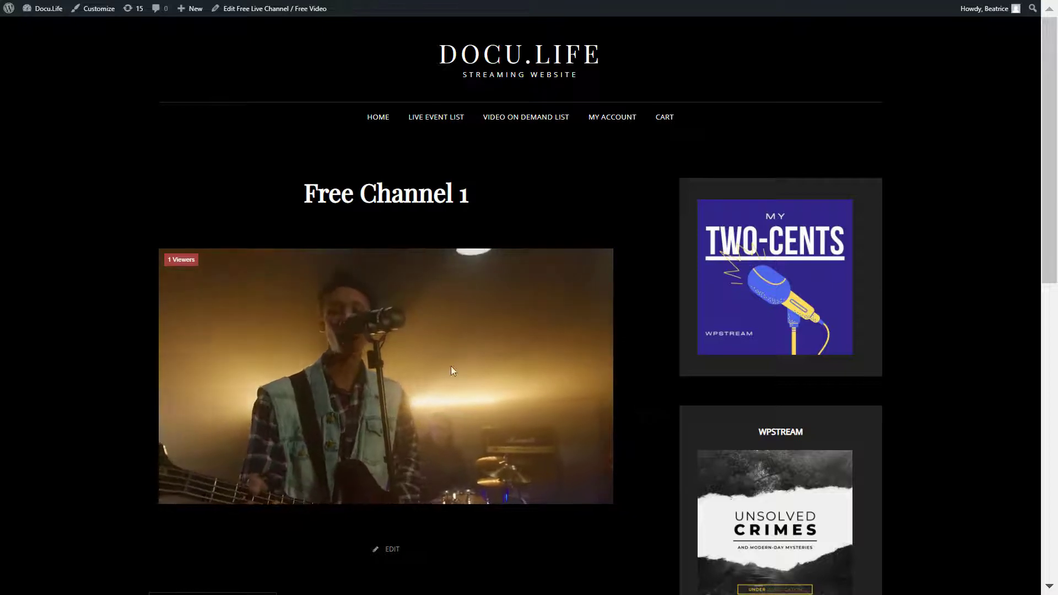
key("alt+Tab")
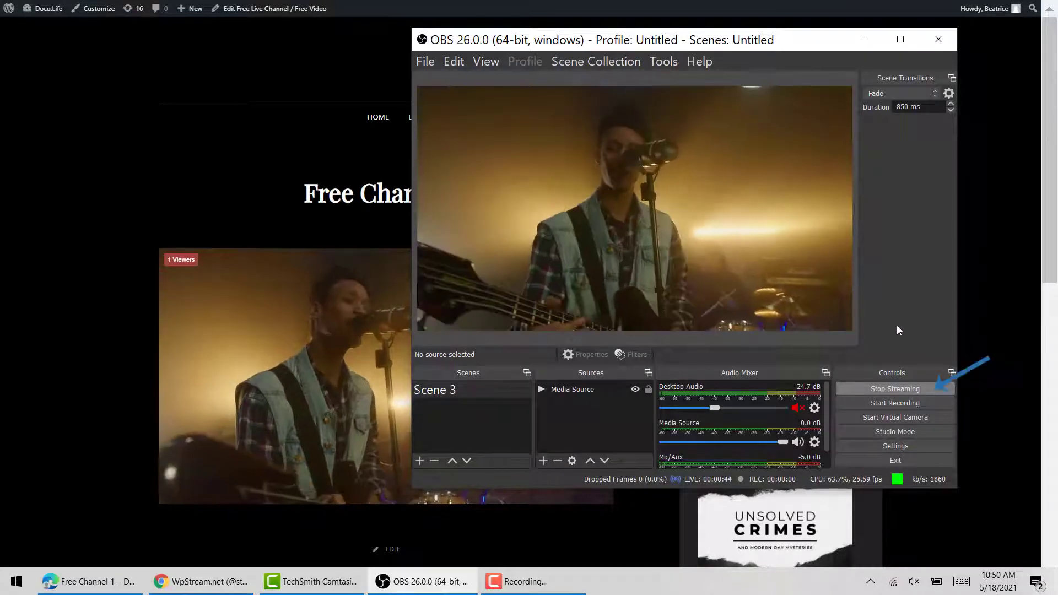
- Stop streaming in OBS Studio so Free Channel 1's page reports the live stream as paused
left_click(902, 390)
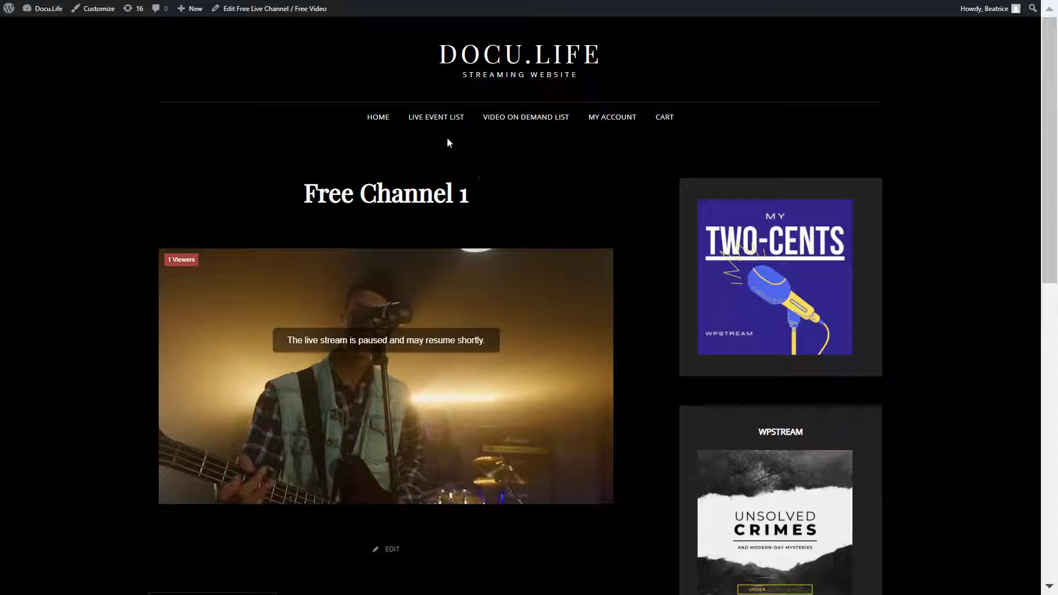
left_click(433, 118)
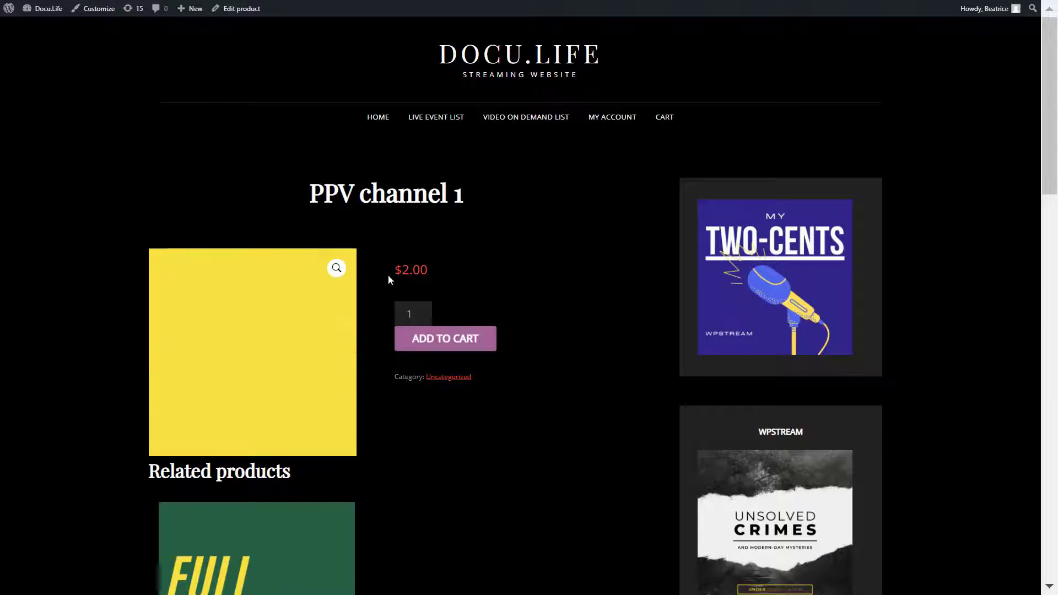
left_click(438, 119)
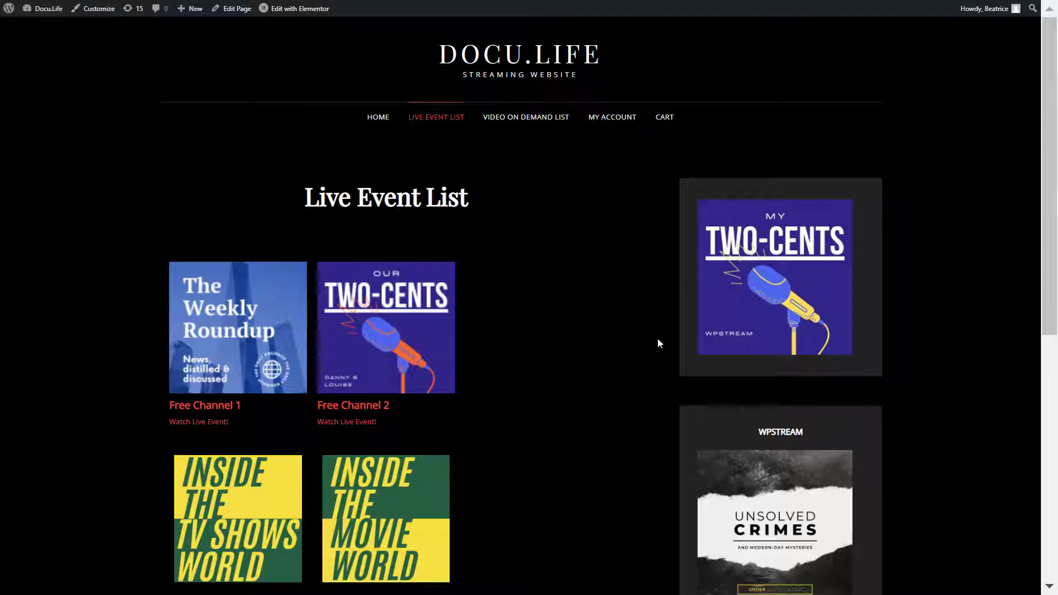
- Visit the Video on Demand List page, then open WpStream Media Management listing the 15 MB recorded video
scroll(656, 339, "down", 2)
scroll(656, 338, "up", 2)
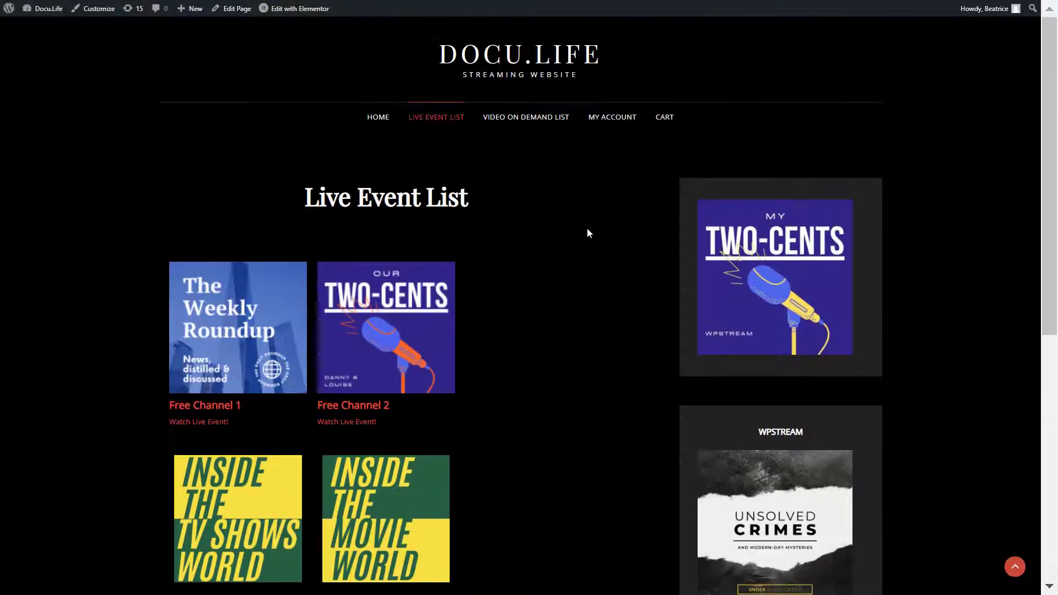
left_click(525, 126)
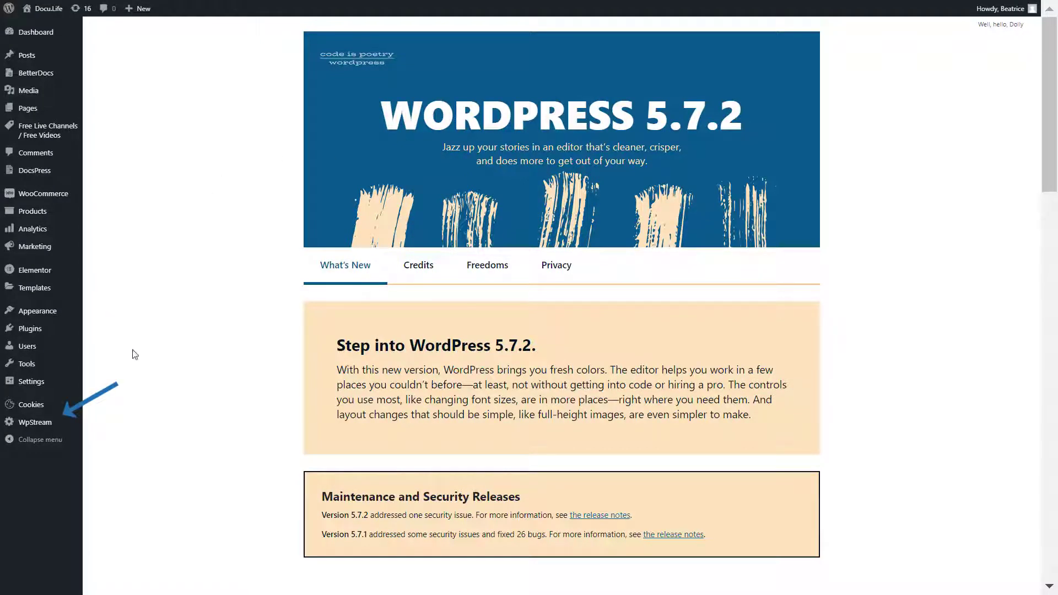
mouse_move(81, 427)
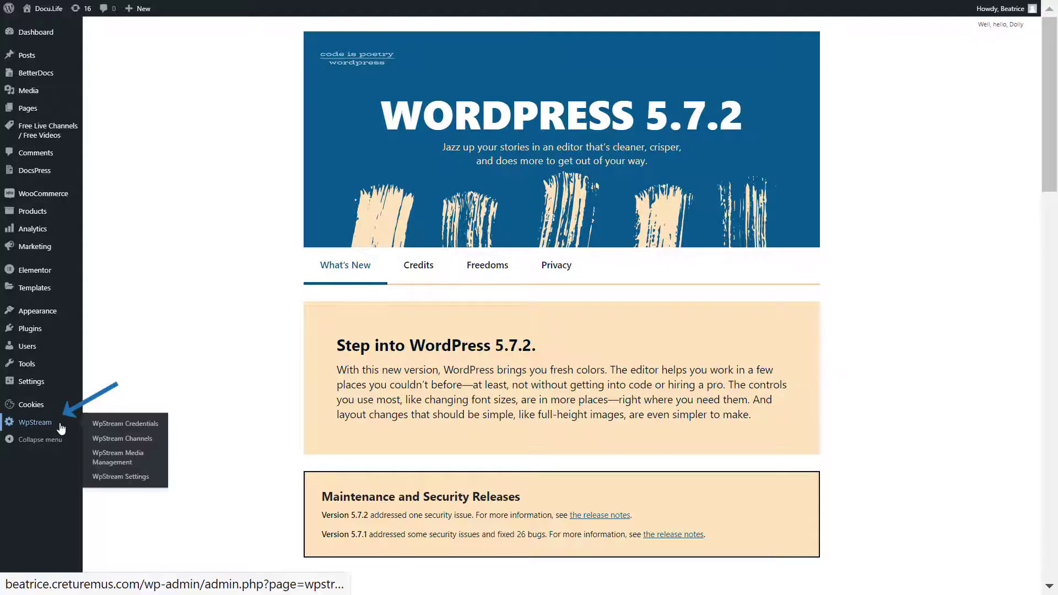
left_click(145, 465)
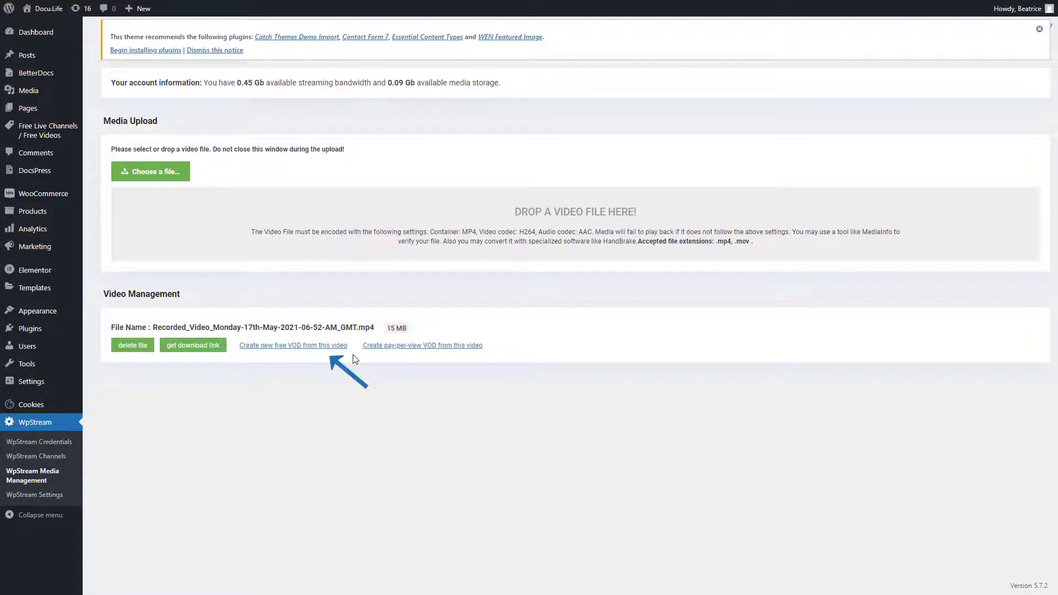
- Create a free VOD from the recorded video titled 'Free video 1' and publish it
left_click(329, 347)
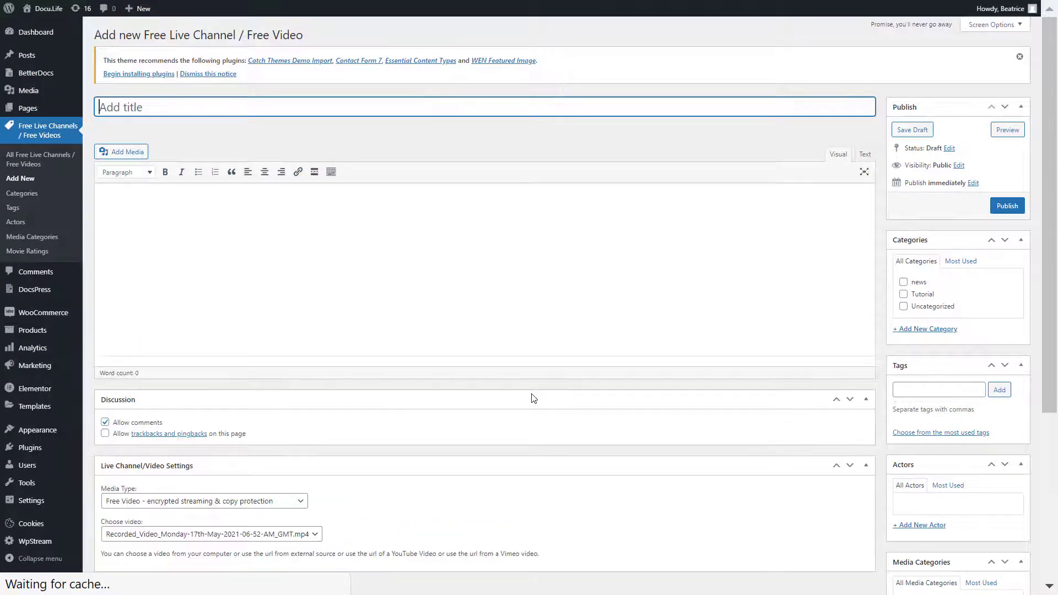
type("Free video 1")
left_click(540, 265)
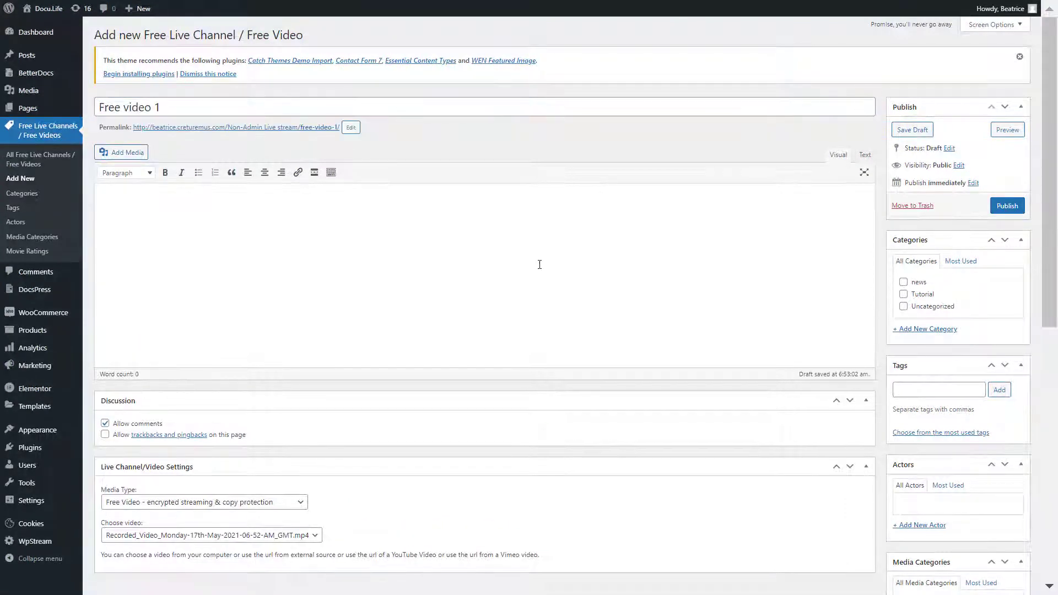
left_click(1007, 206)
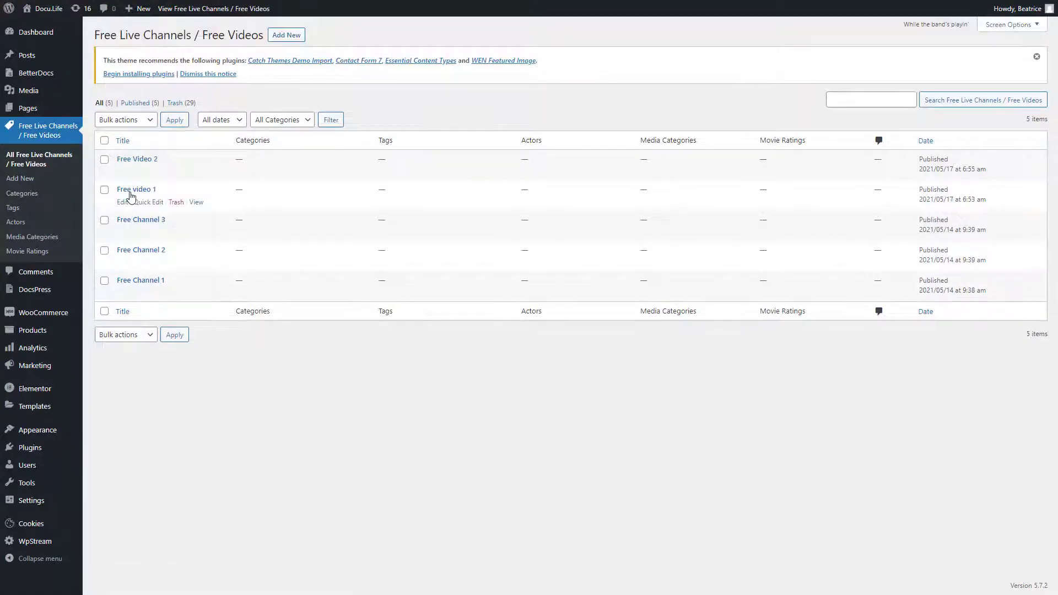
- Publish PPV product 1 as a Video On Demand product priced $2 using the recorded video file
left_click(47, 330)
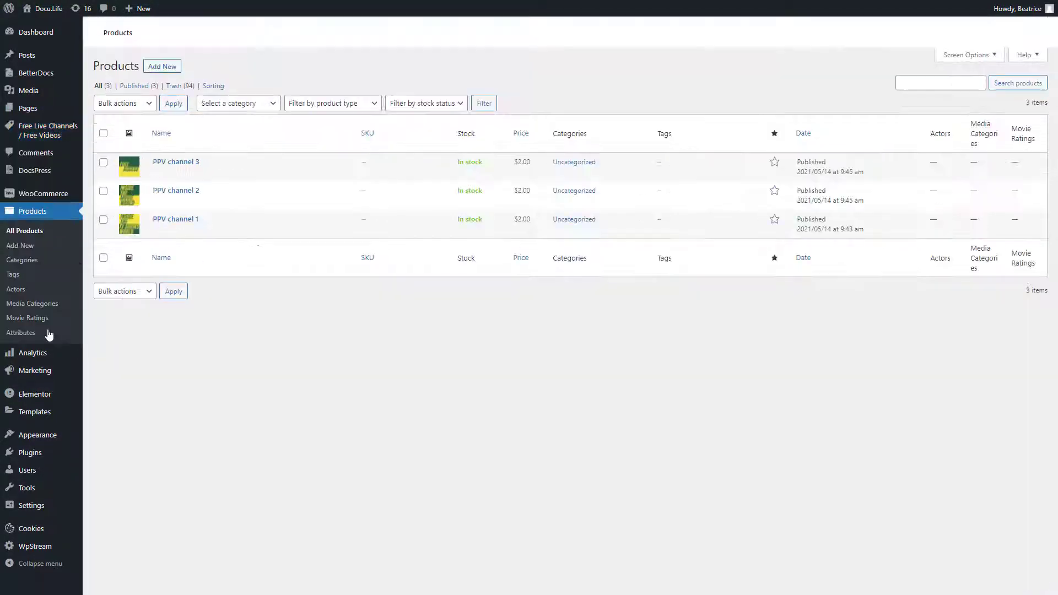
left_click(157, 189)
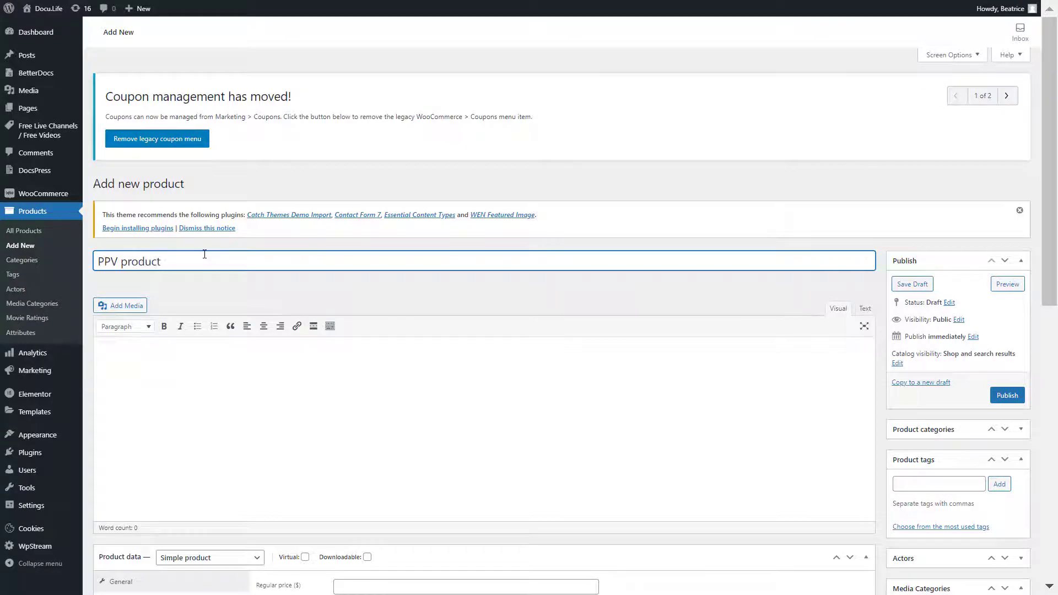
scroll(290, 236, "down", 3)
left_click(253, 386)
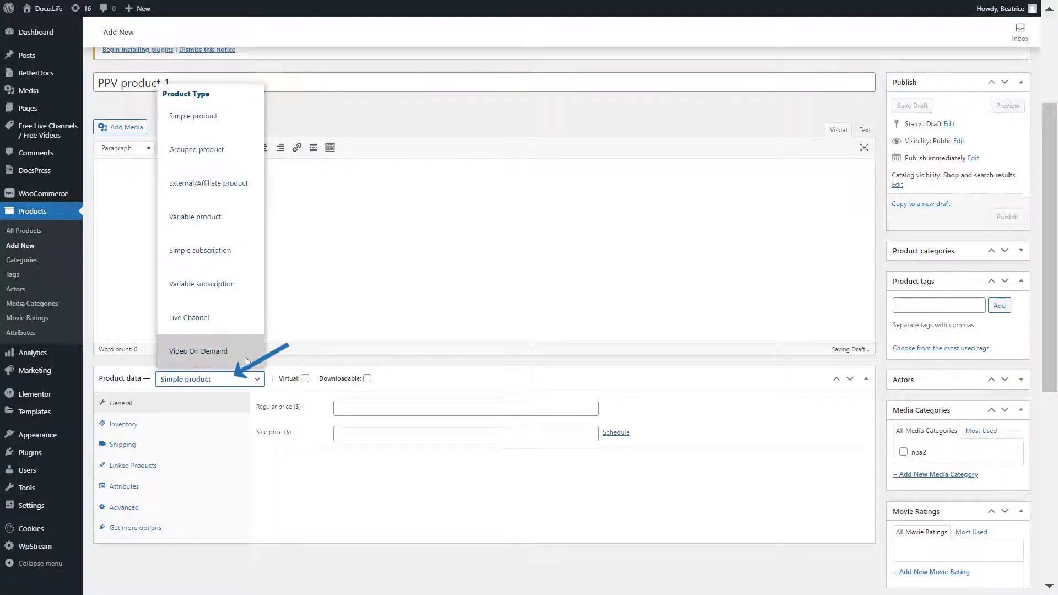
left_click(245, 355)
left_click(353, 407)
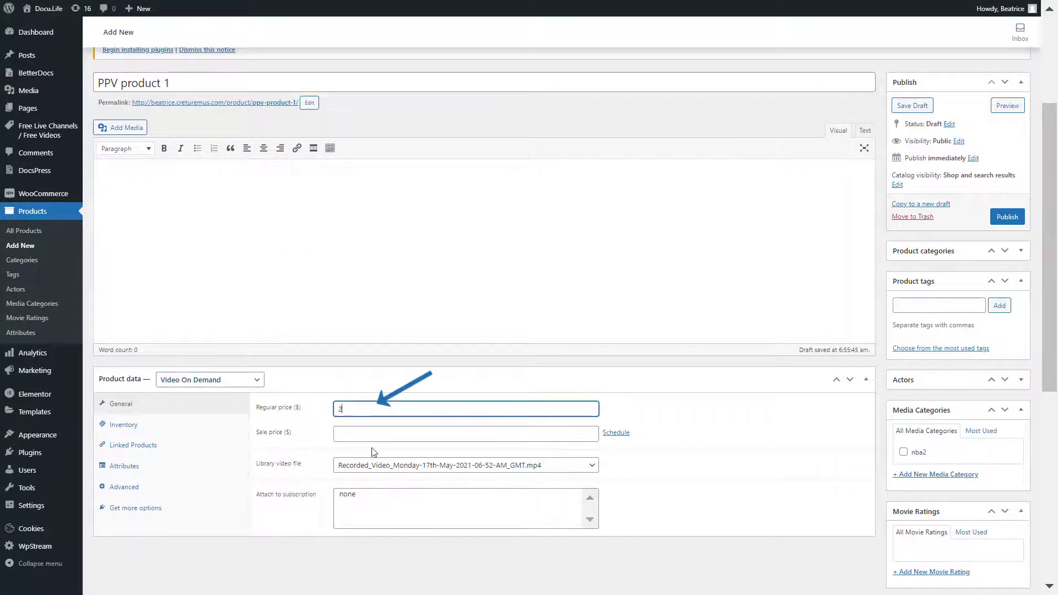
left_click(369, 467)
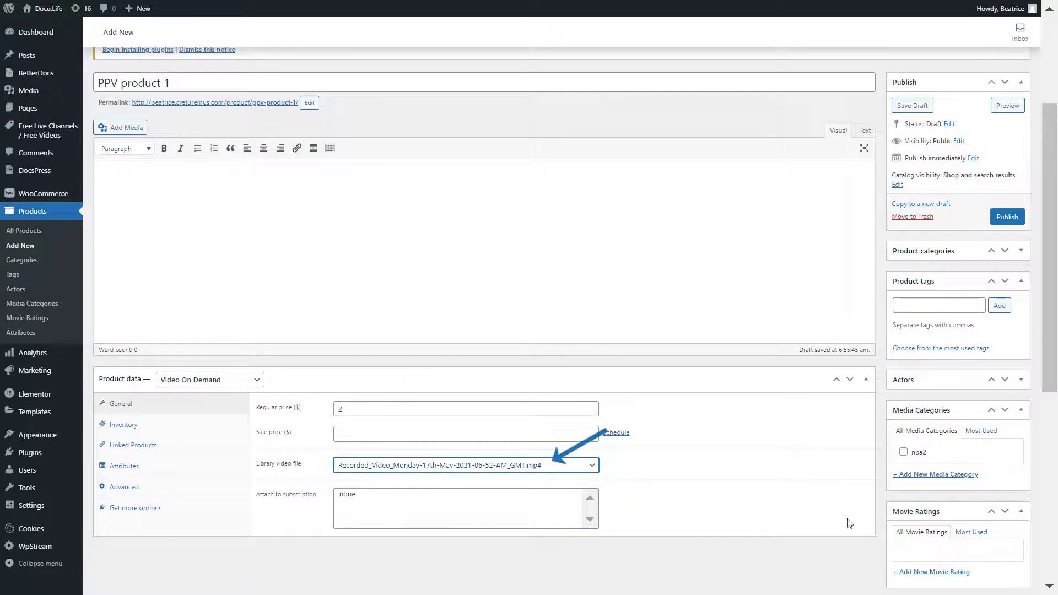
scroll(1007, 331, "up", 1)
left_click(1019, 281)
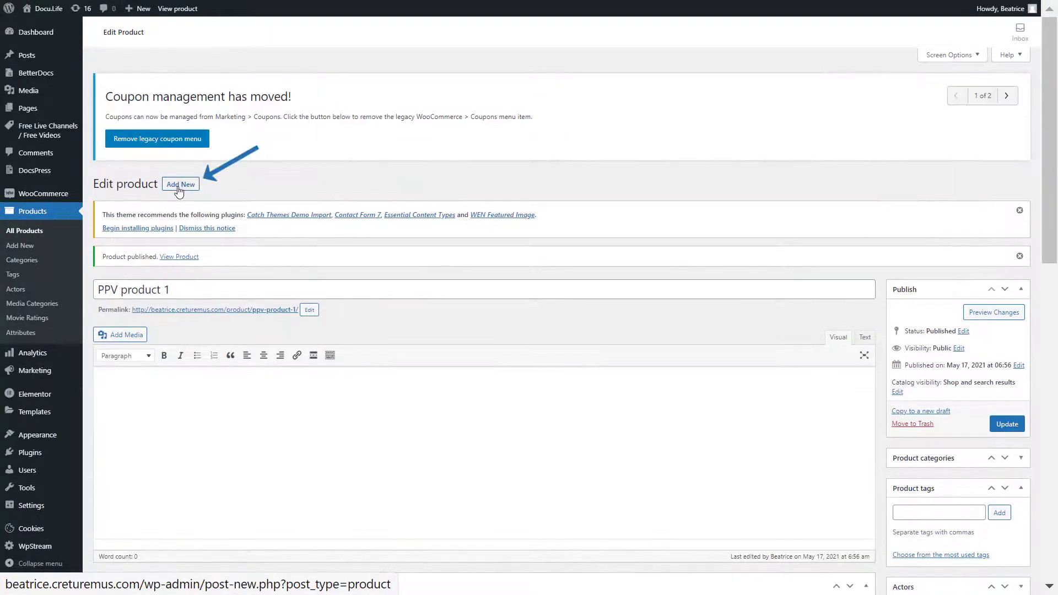
left_click(179, 188)
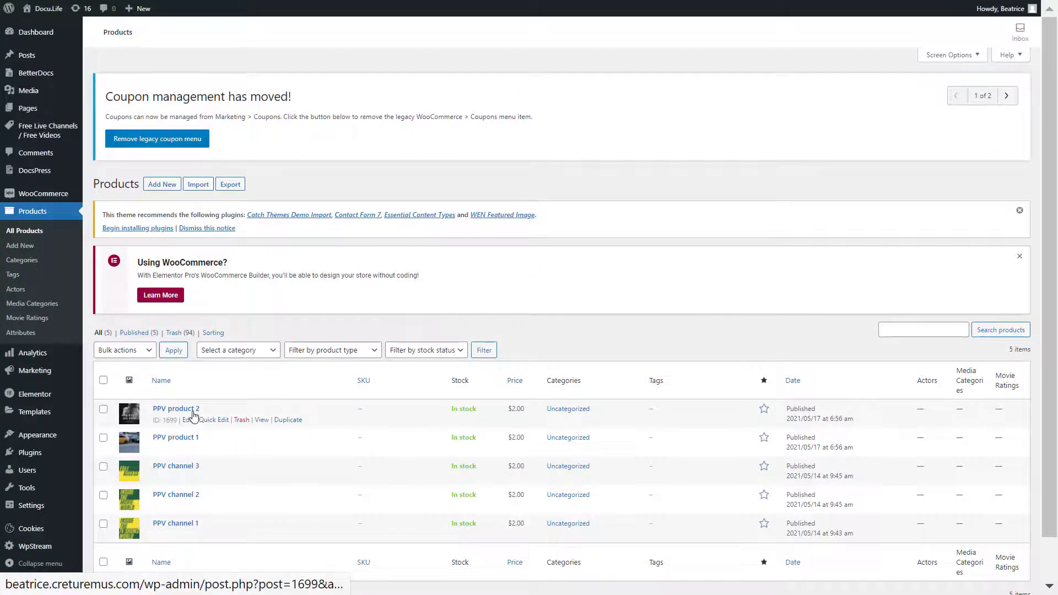
- Add a single-column section holding a WpStream - Video on Demand List widget
mouse_move(69, 133)
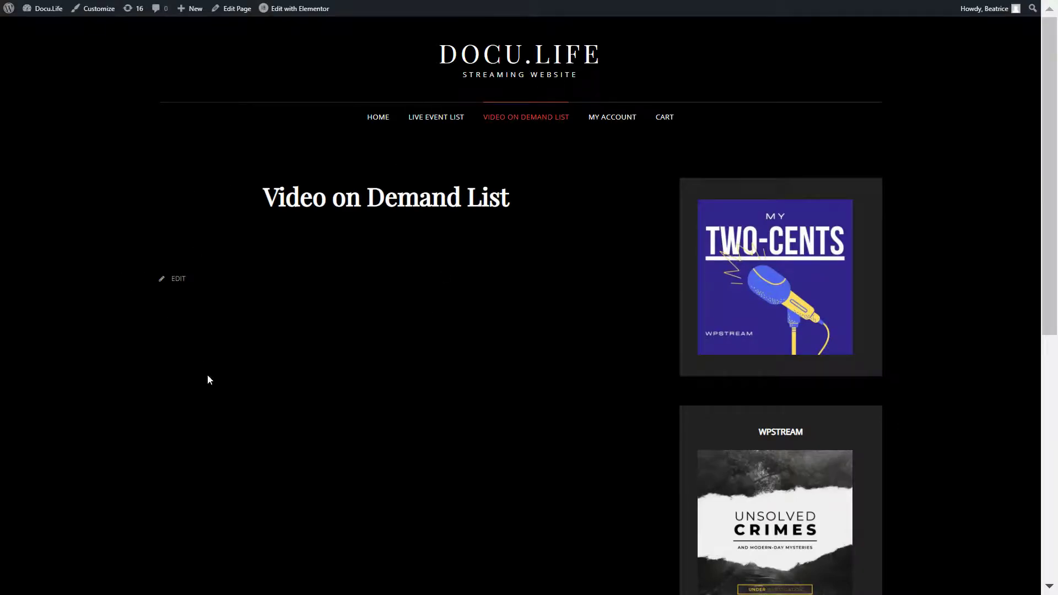
mouse_move(318, 16)
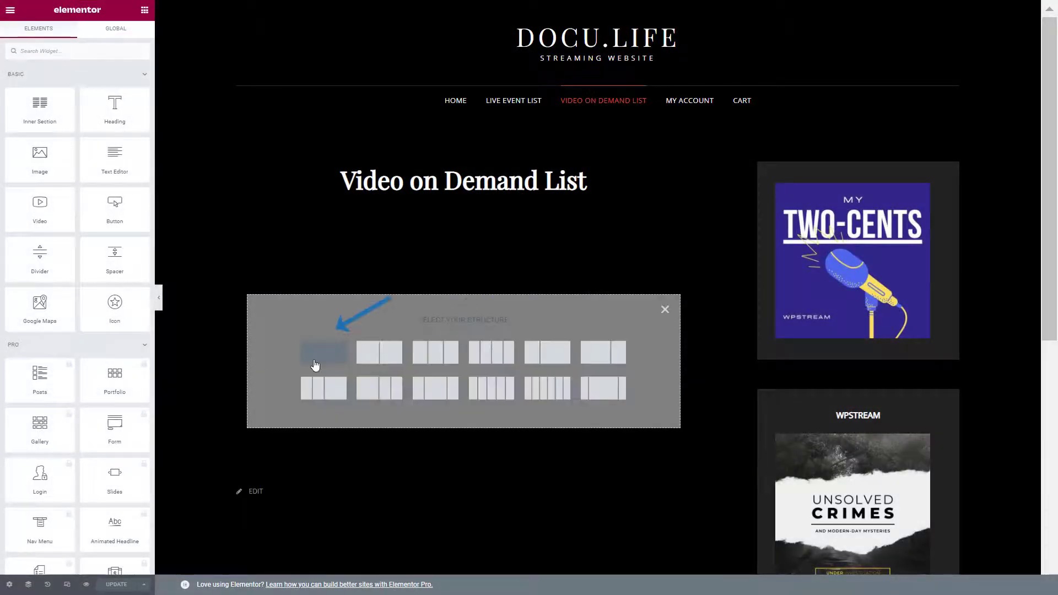
left_click(324, 353)
left_click(463, 254)
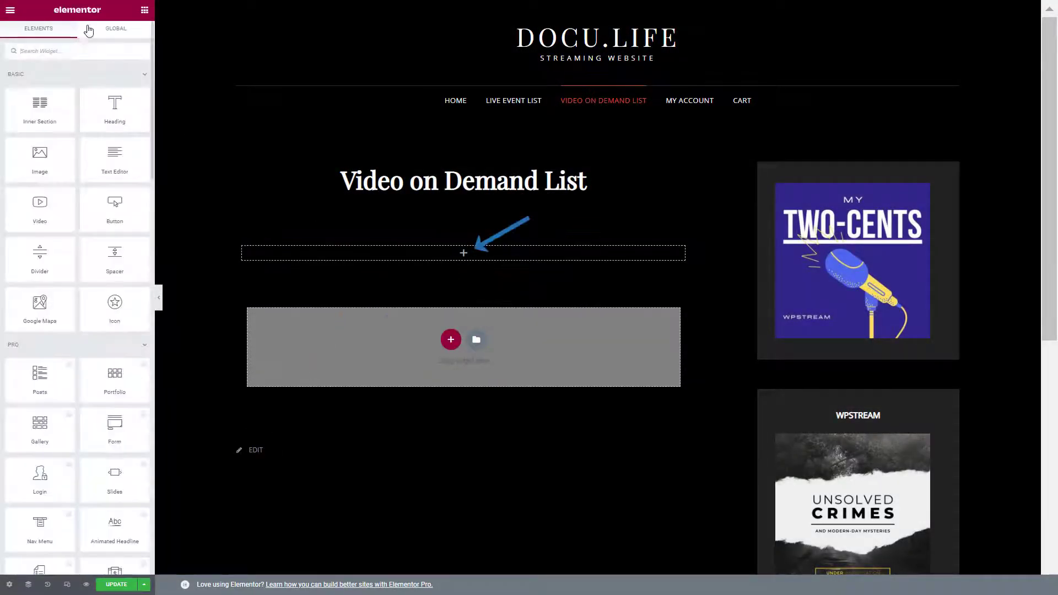
type("wpstream")
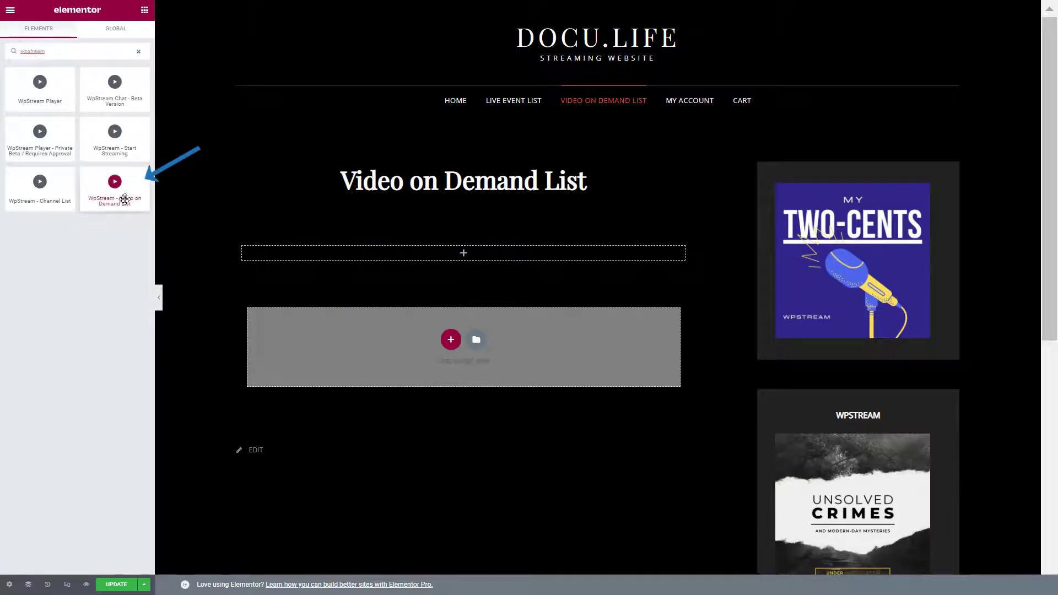
left_click_drag(131, 186, 447, 249)
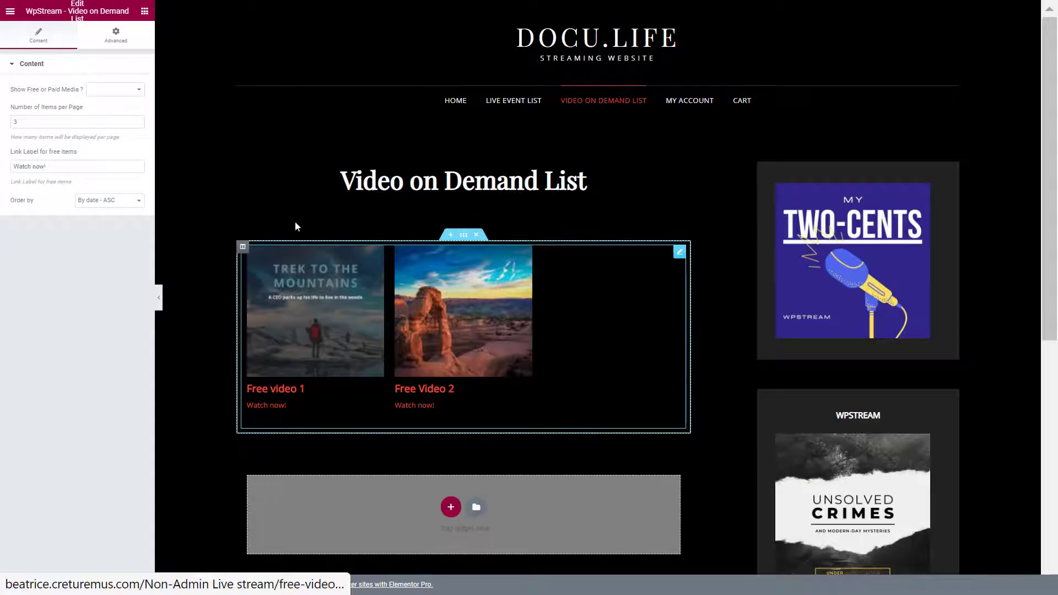
- Set the list to show Free media with 2 items per page
left_click(117, 114)
left_click(112, 126)
left_click(110, 92)
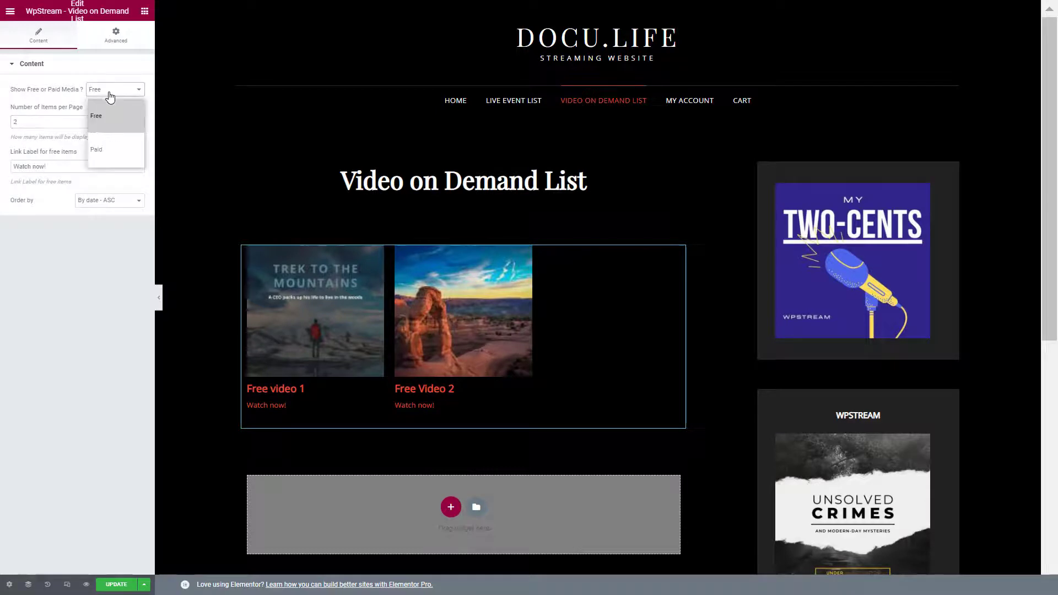
left_click(107, 144)
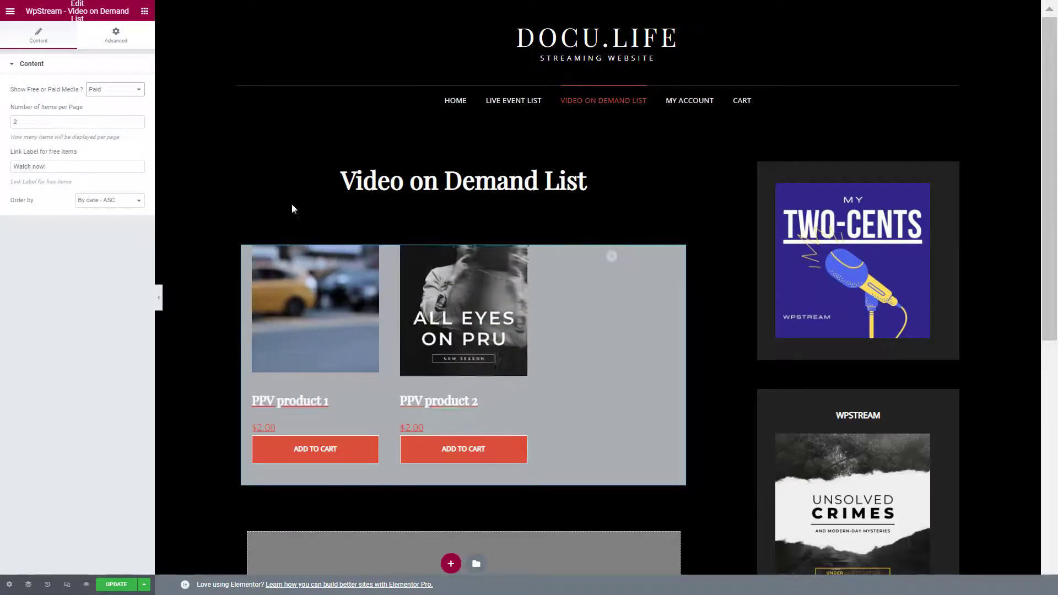
left_click(113, 93)
left_click(104, 116)
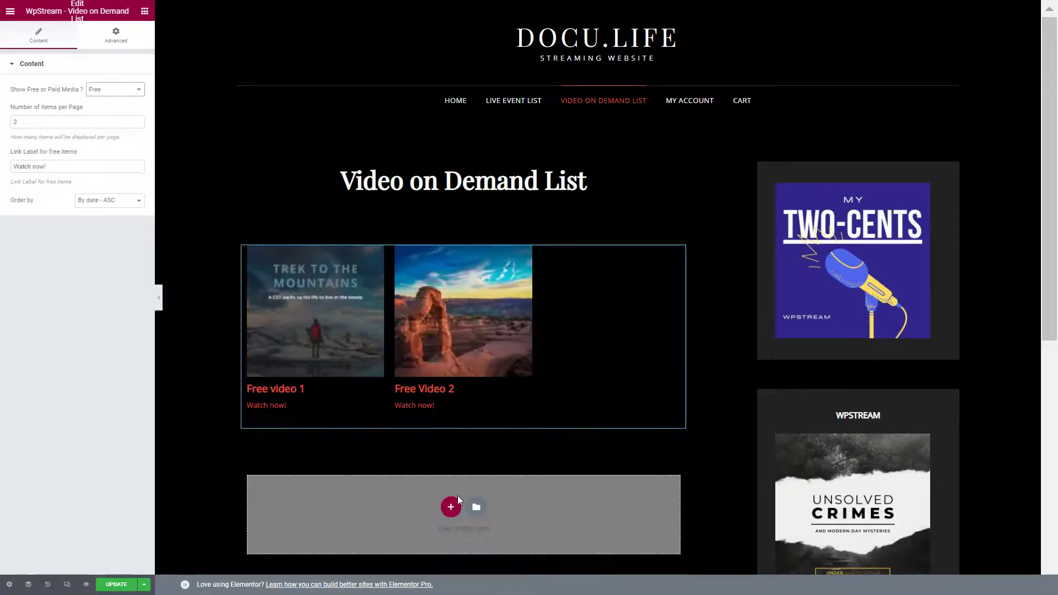
- Add a second single-column section below with another WpStream - Video on Demand List widget
left_click(449, 506)
scroll(445, 511, "down", 3)
left_click(317, 356)
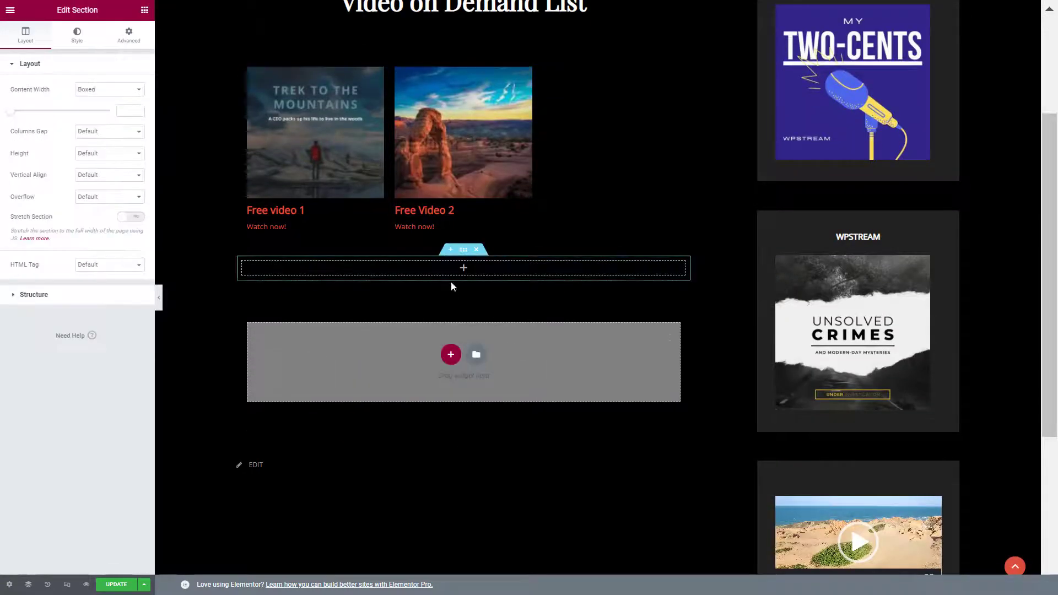
left_click(464, 268)
left_click(77, 47)
type("wpstream")
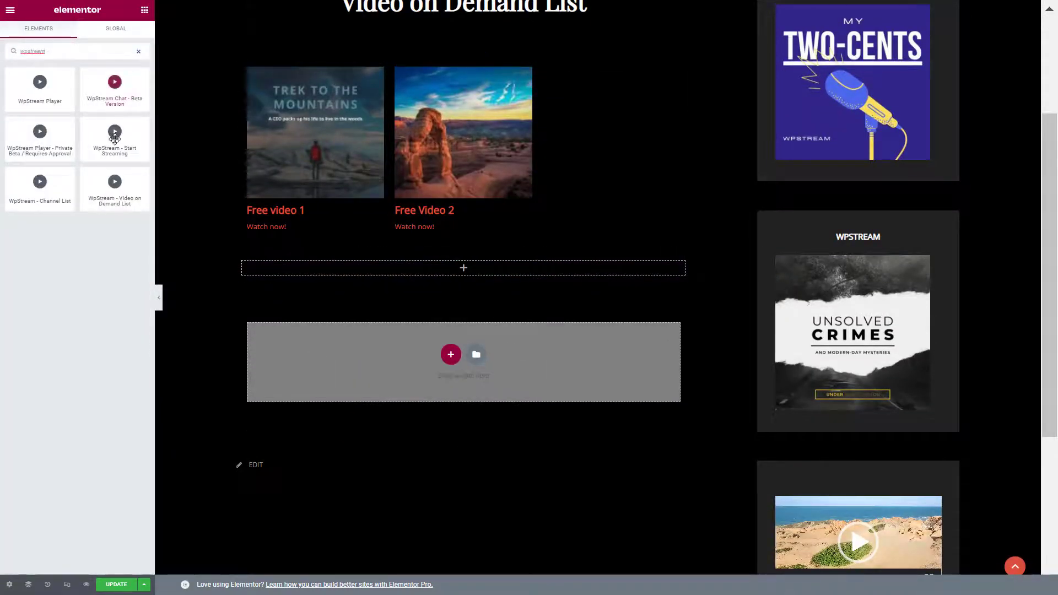
left_click_drag(115, 187, 484, 274)
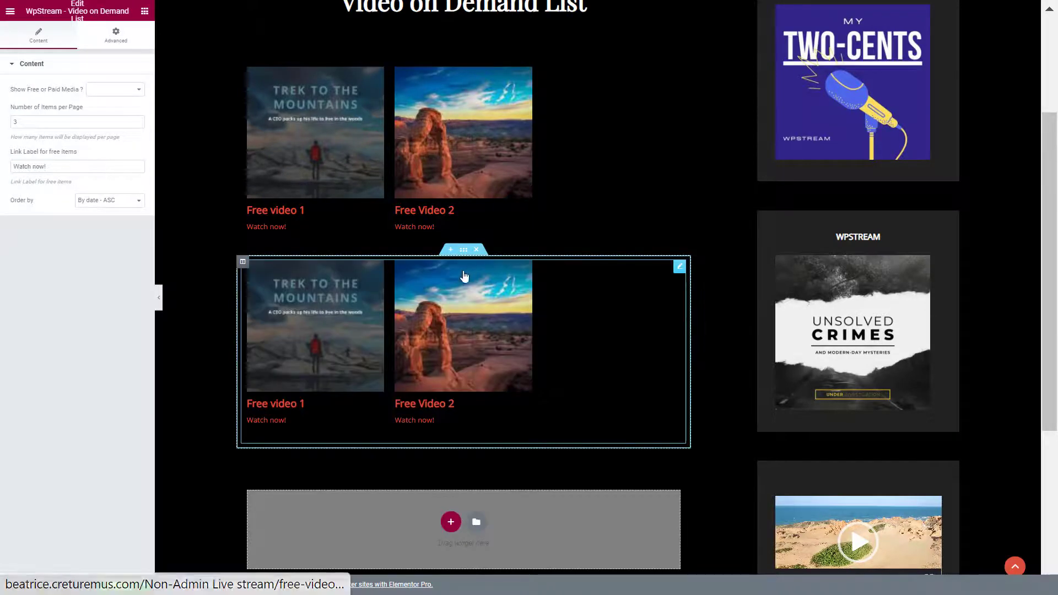
- Set the second list to show Paid media with 2 items per page
left_click(128, 90)
left_click(124, 138)
left_click(52, 122)
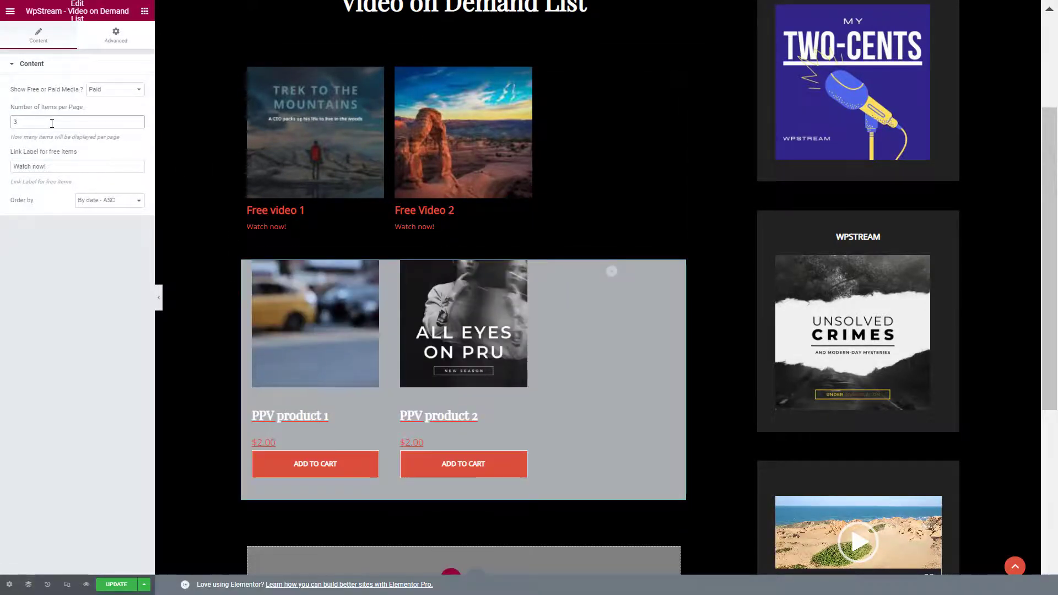
type("2")
scroll(524, 189, "up", 3)
scroll(524, 313, "down", 2)
scroll(524, 313, "down", 1)
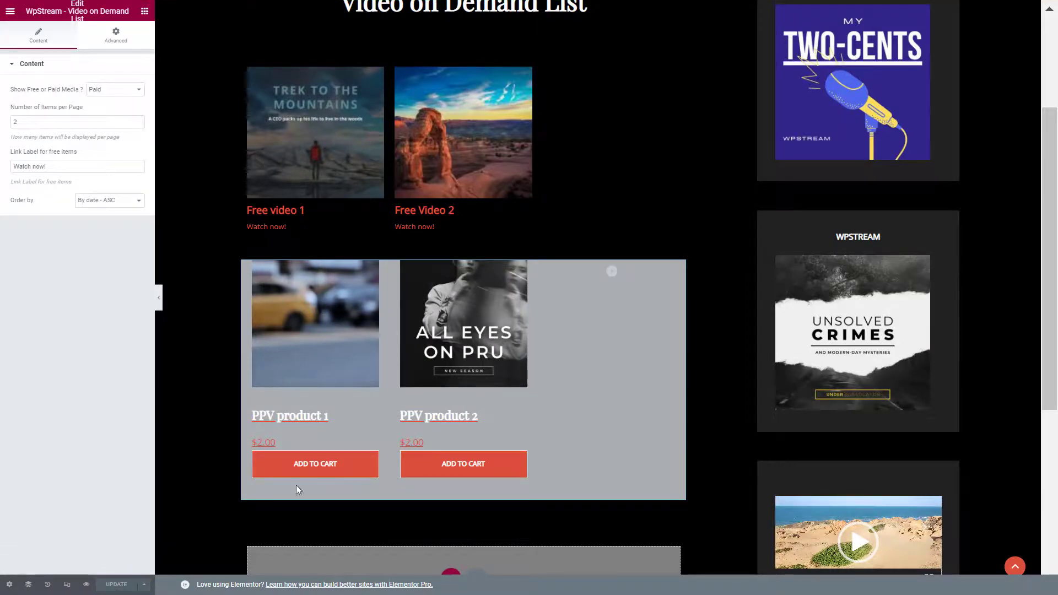
left_click(85, 584)
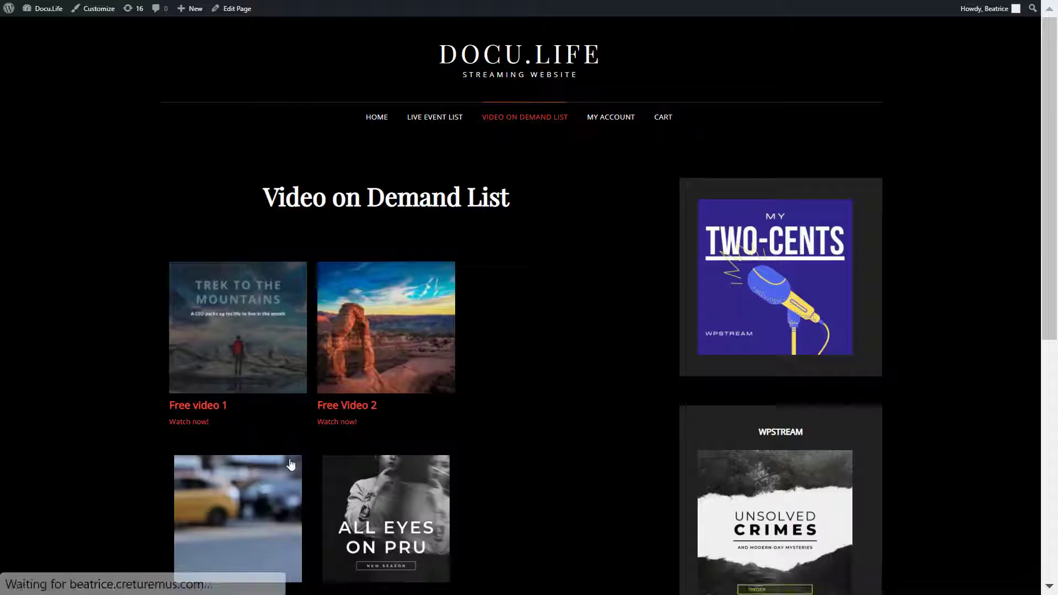
left_click(422, 334)
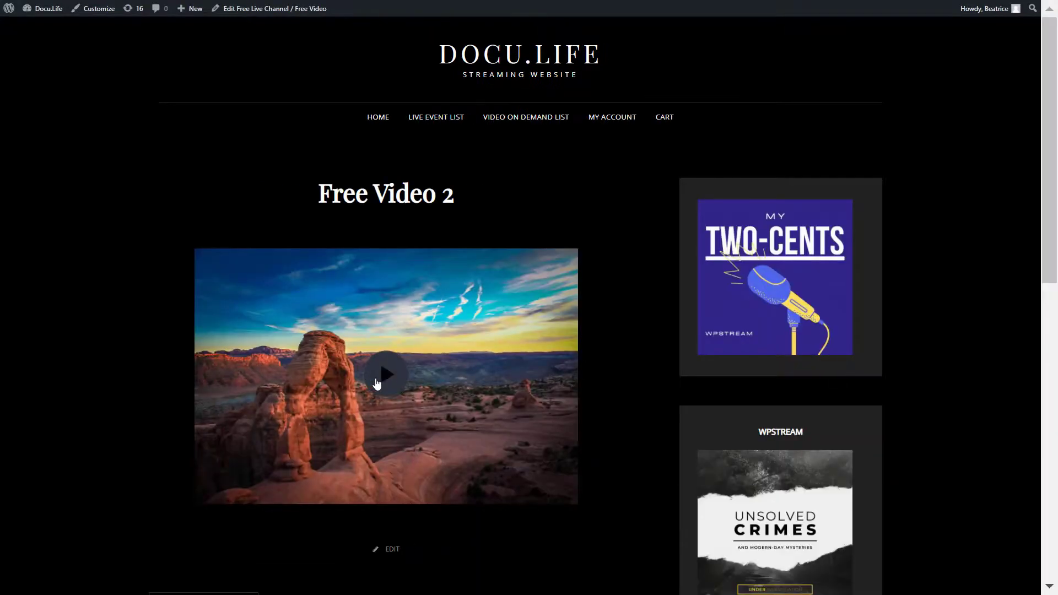
left_click(380, 379)
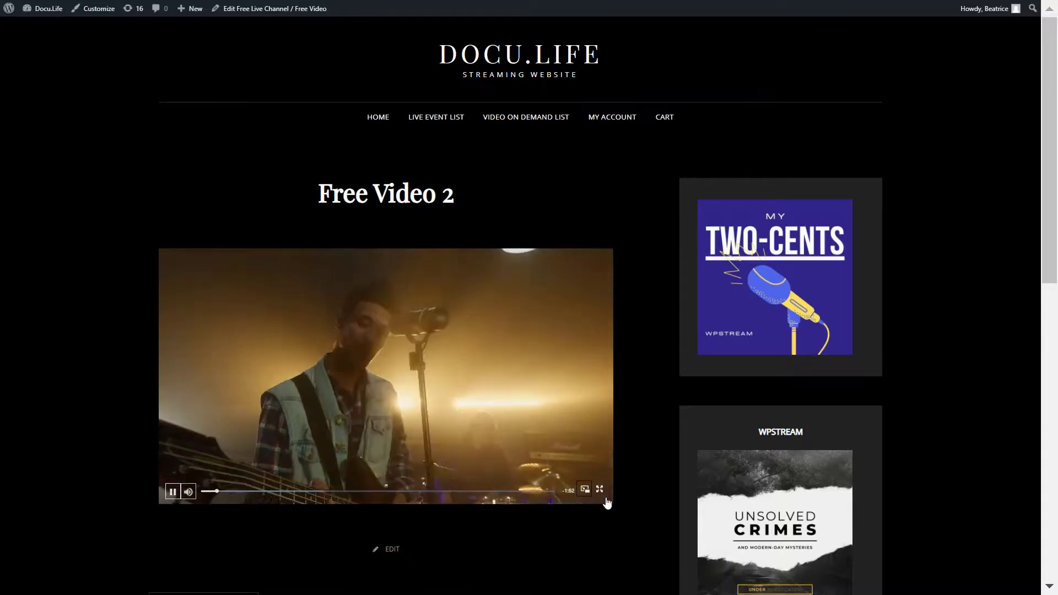
left_click(585, 490)
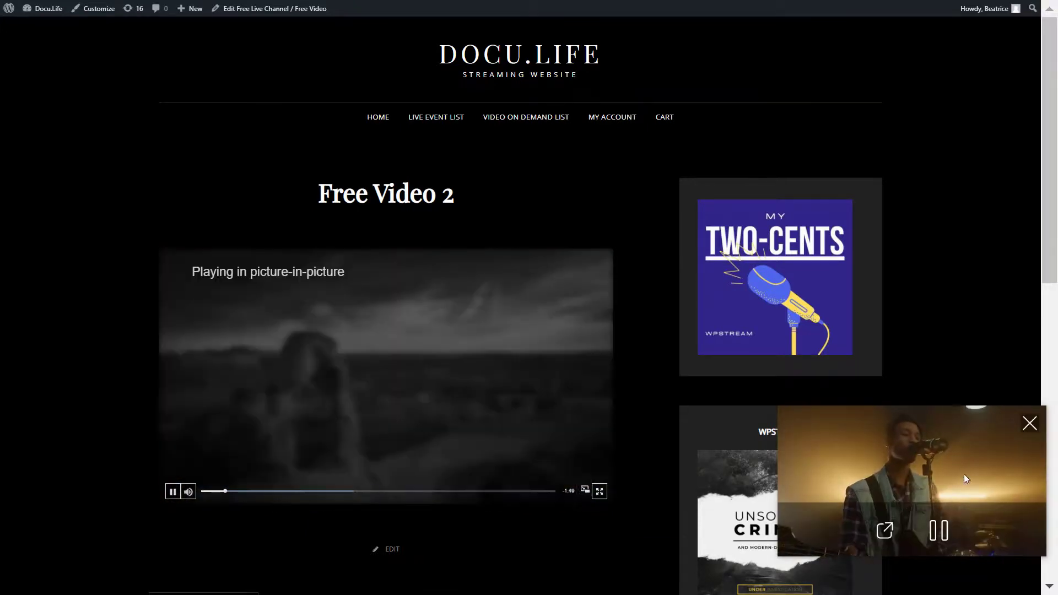
left_click(1029, 421)
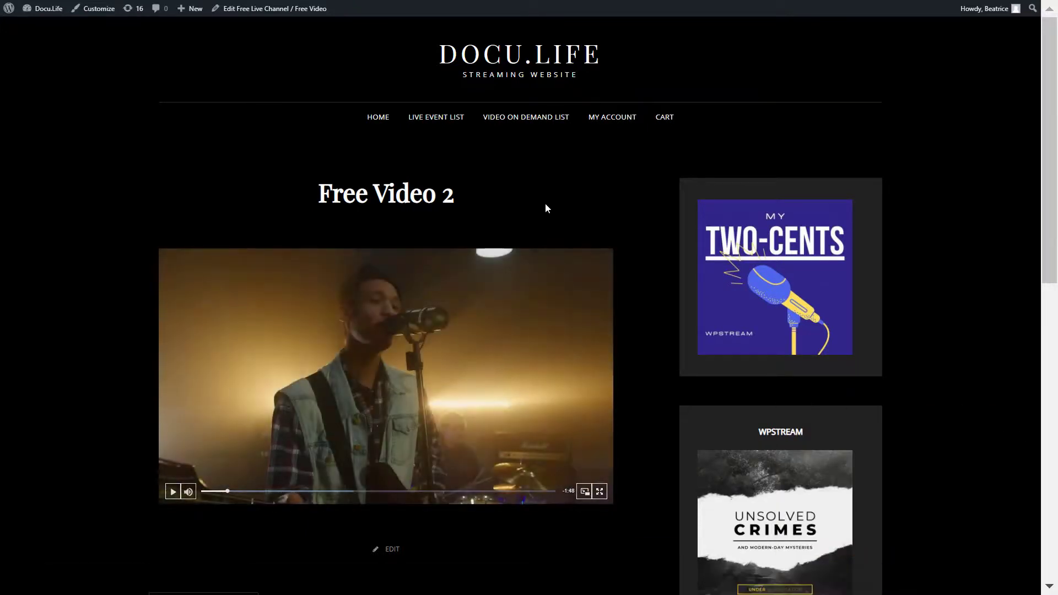
left_click(552, 437)
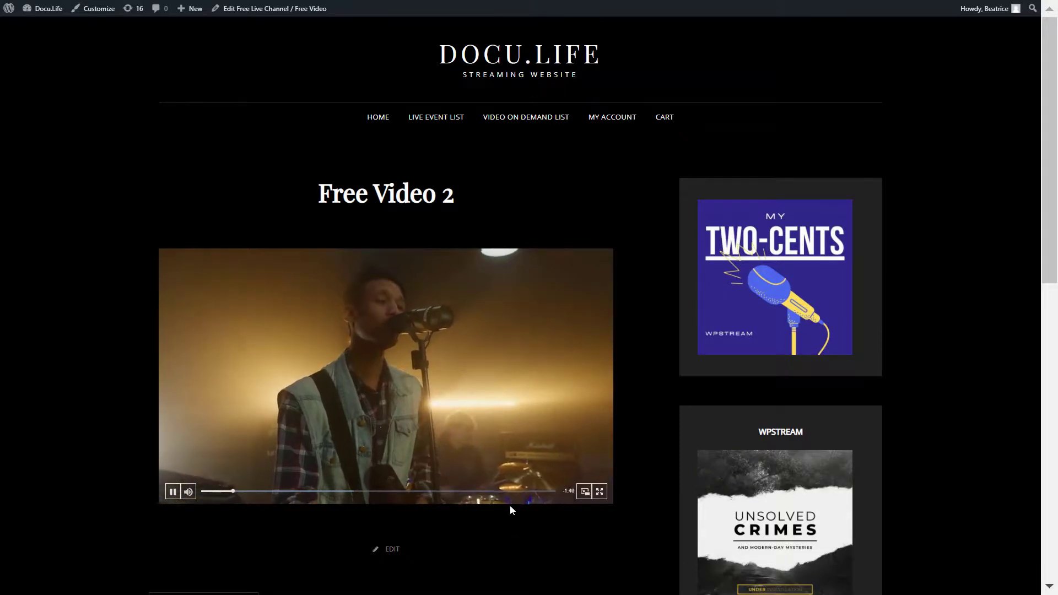
- From the Video on Demand List page, view the PPV product 1 page
left_click(535, 117)
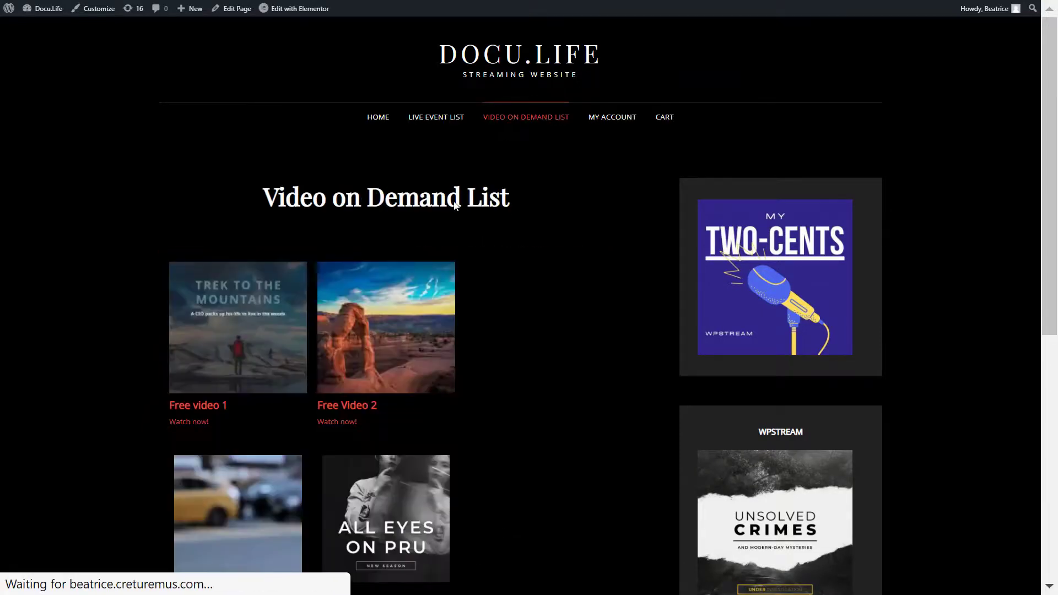
scroll(557, 312, "down", 3)
left_click(238, 480)
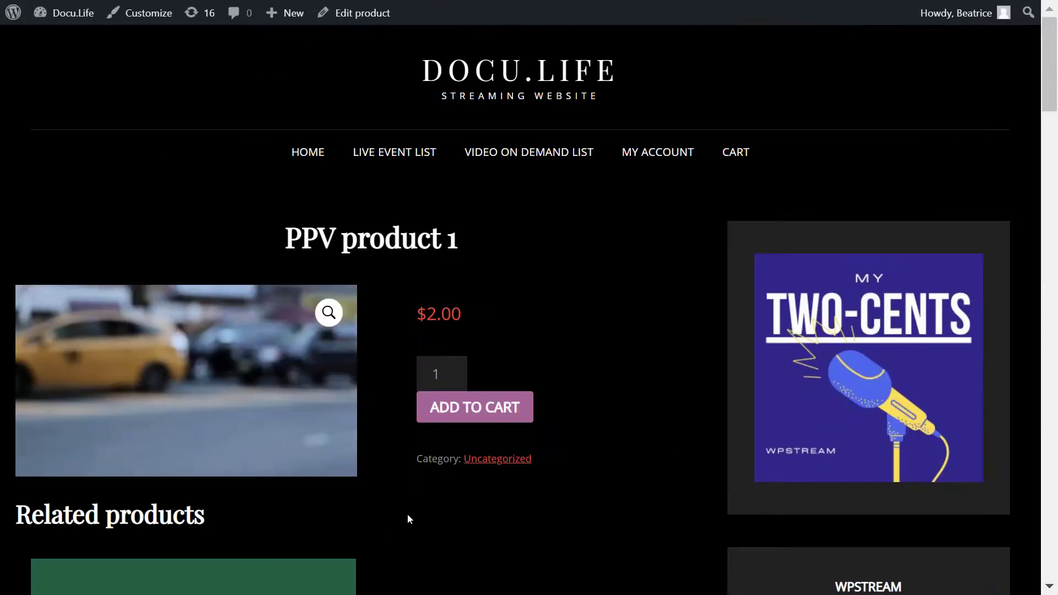
- Return to the Video on Demand List, then open the Live Event List page showing Free Channels 1 and 2
left_click(572, 168)
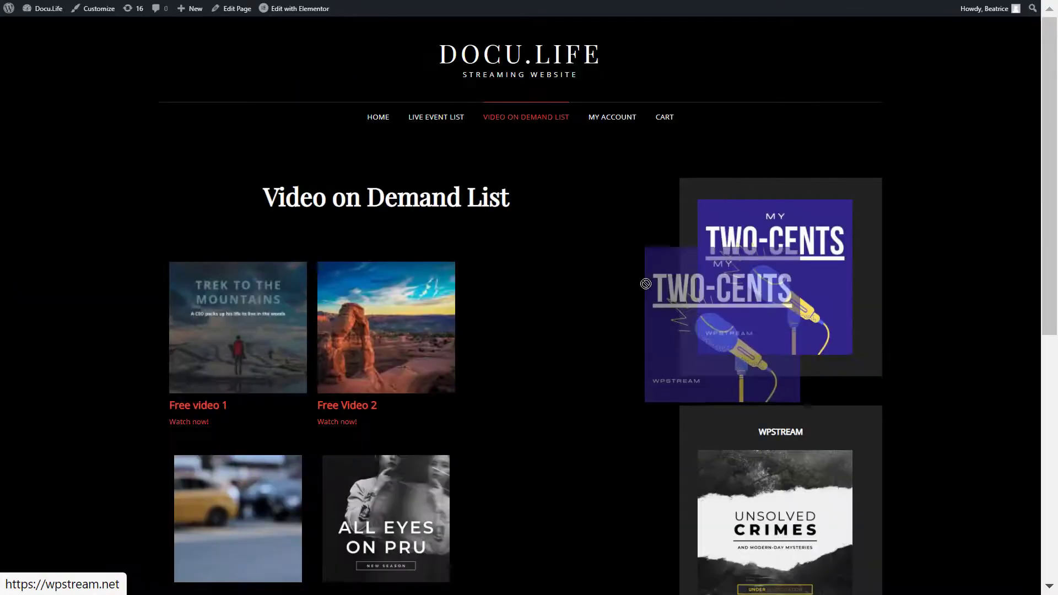
scroll(623, 400, "down", 3)
scroll(607, 380, "up", 2)
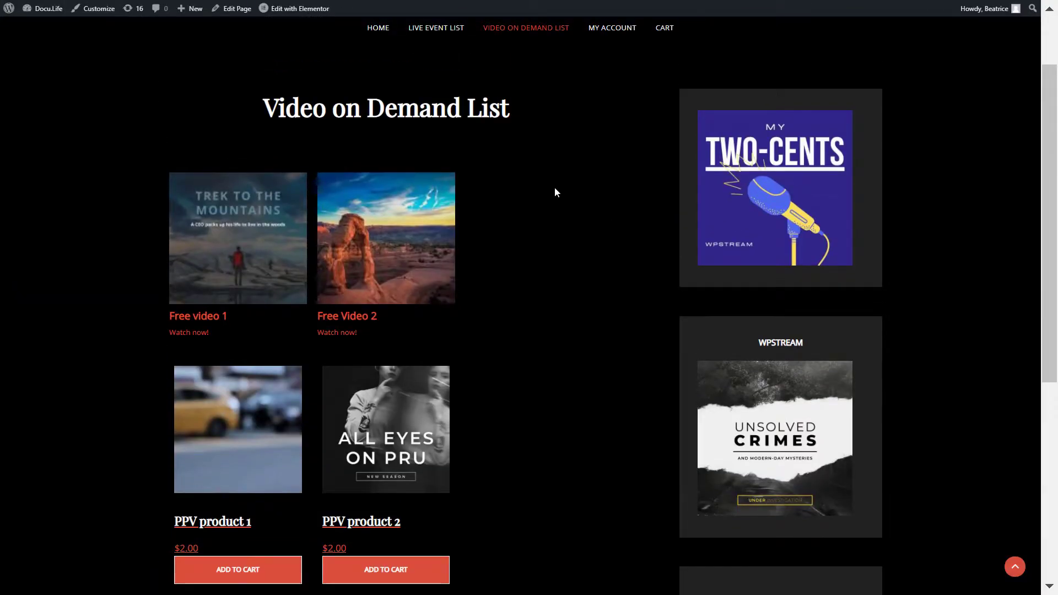
scroll(590, 272, "up", 2)
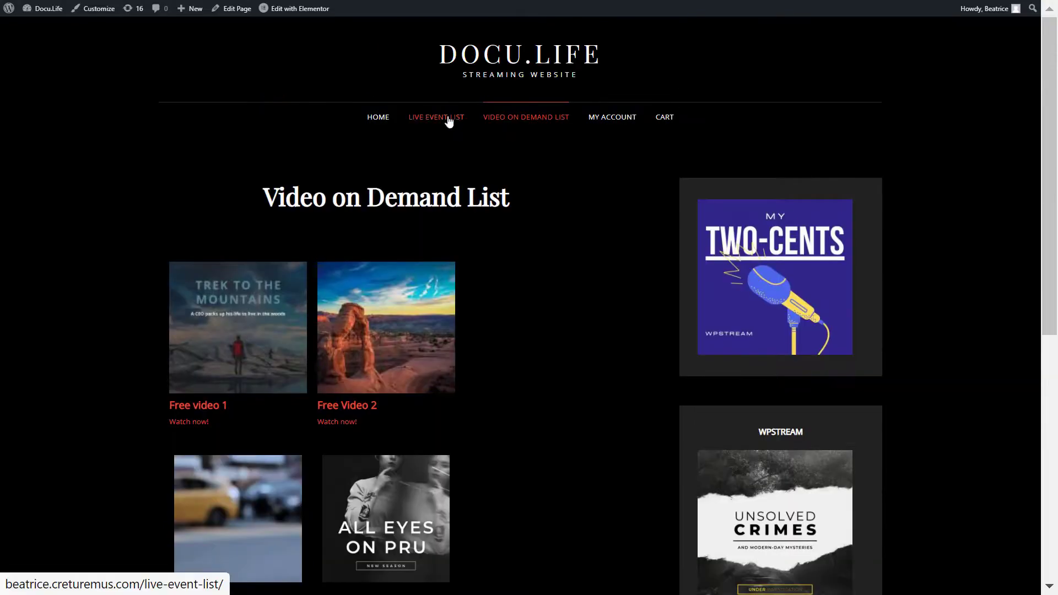
left_click(448, 118)
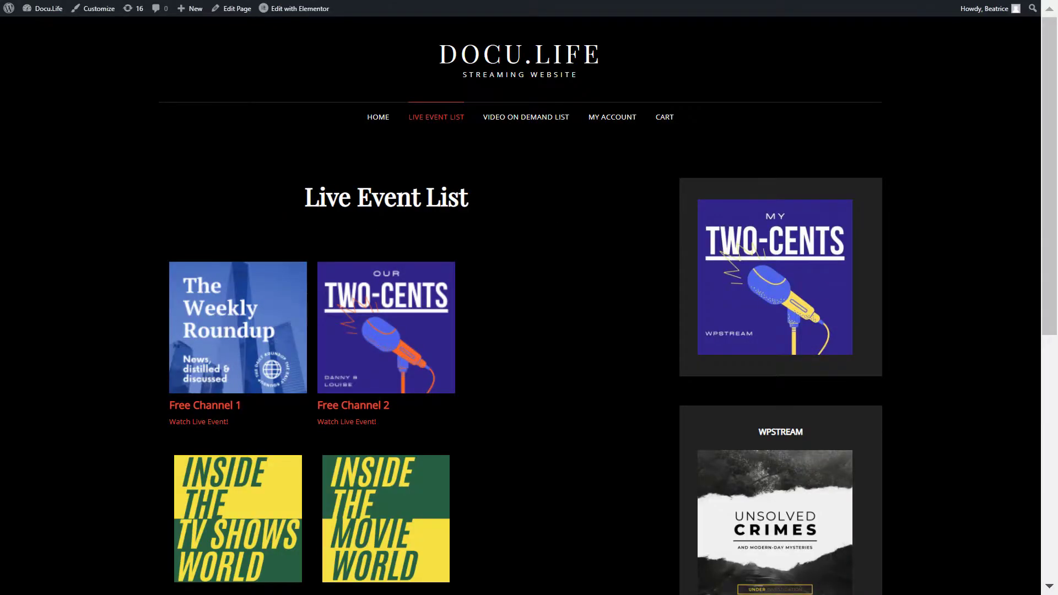
scroll(610, 339, "down", 3)
scroll(521, 345, "up", 3)
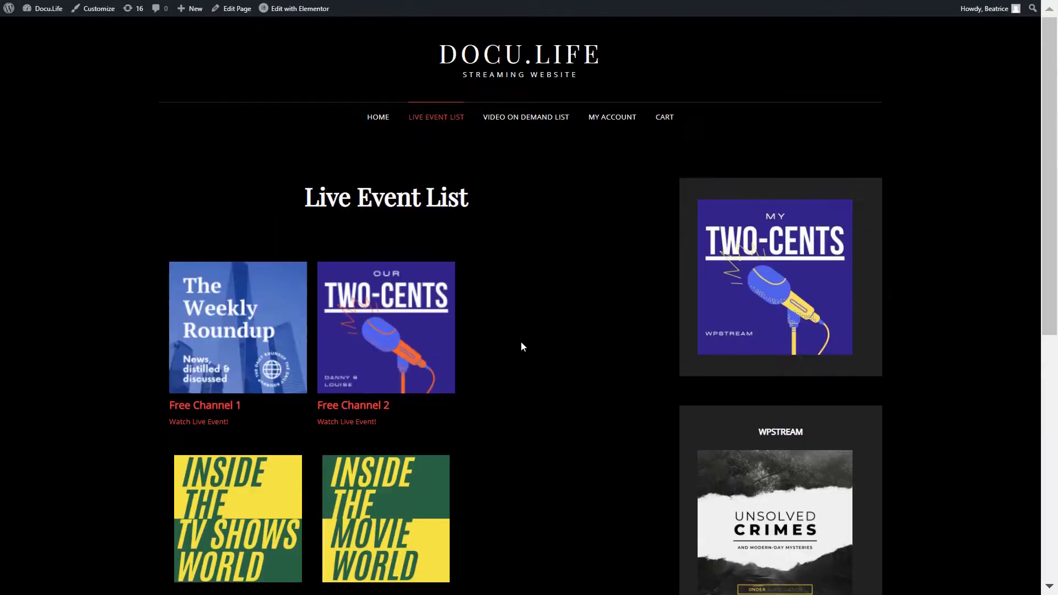